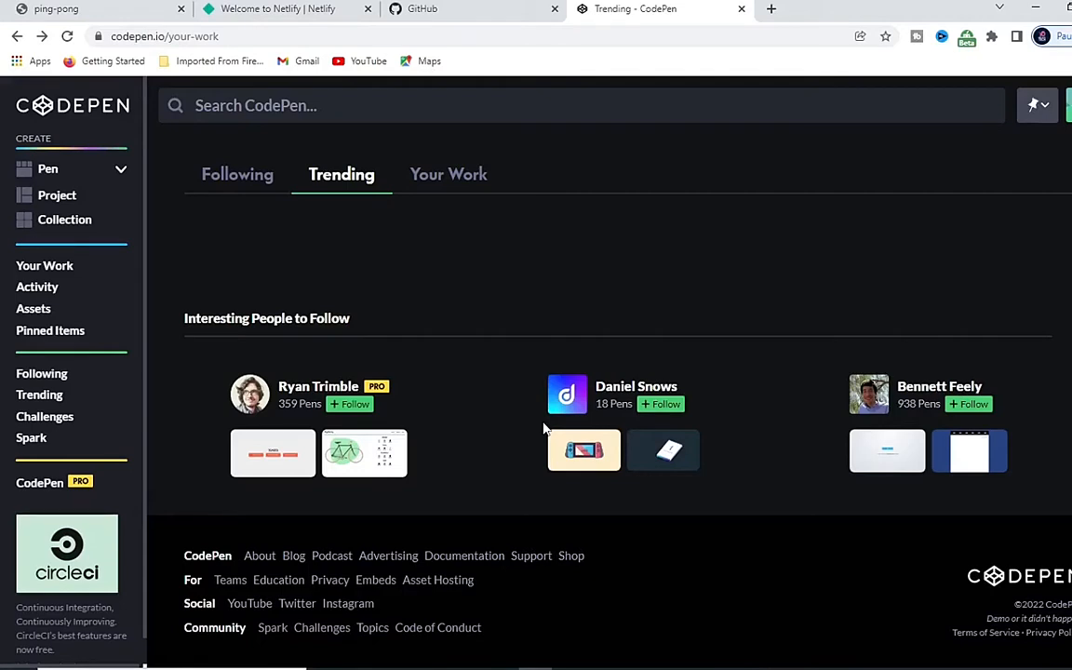
# Open the first pen under Your Work and widen its HTML editor.
pyautogui.click(447, 180)
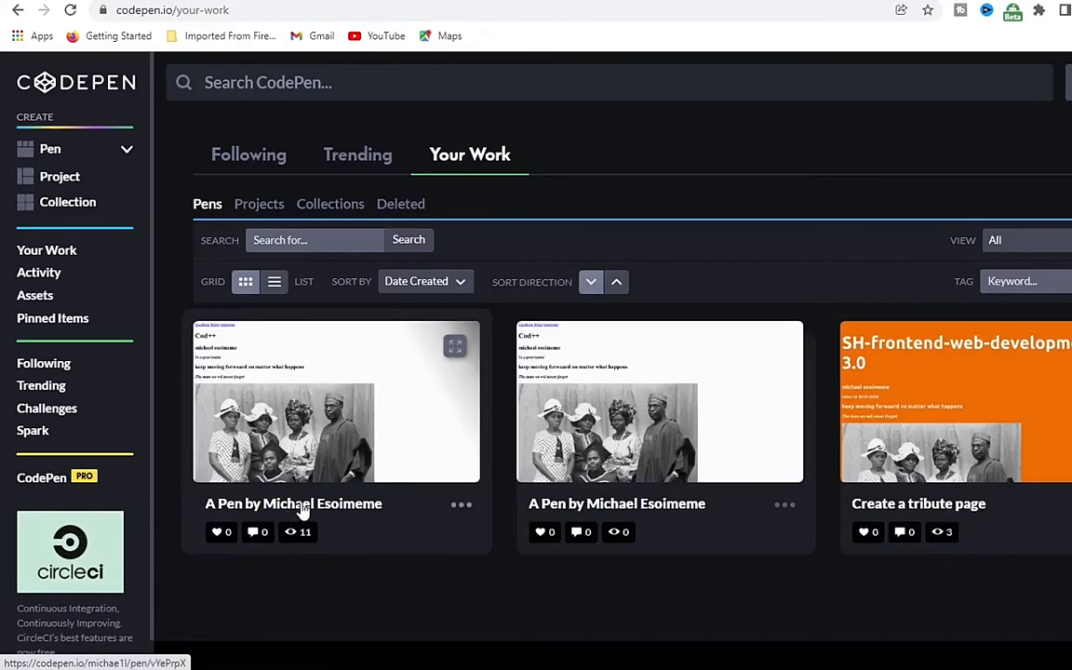
pyautogui.click(307, 518)
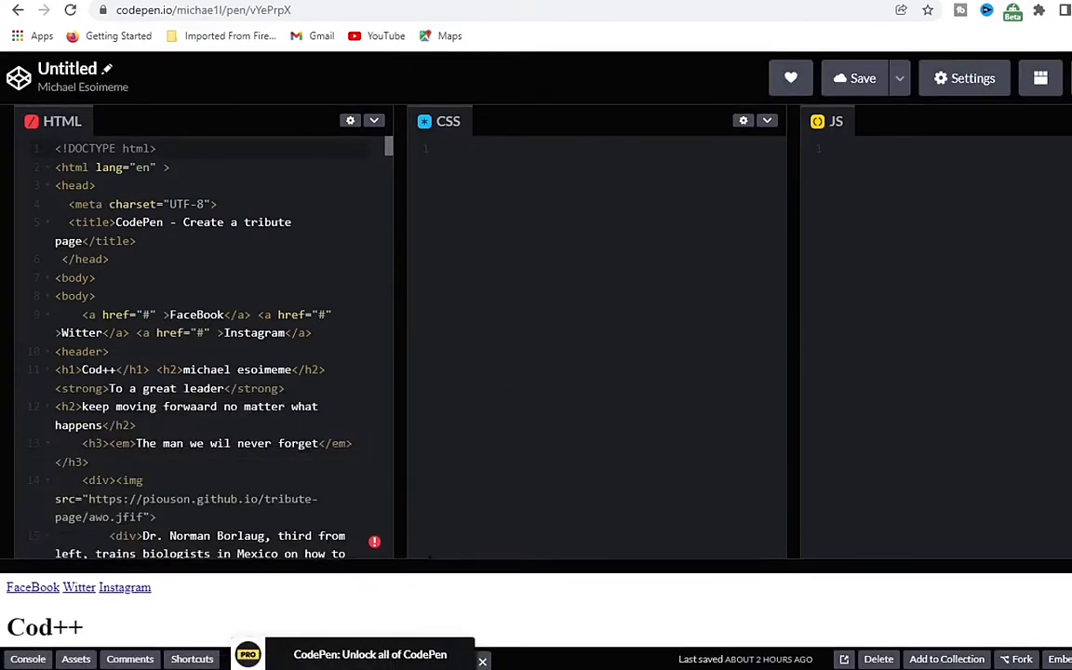
pyautogui.moveTo(408, 368); pyautogui.dragTo(656, 368)
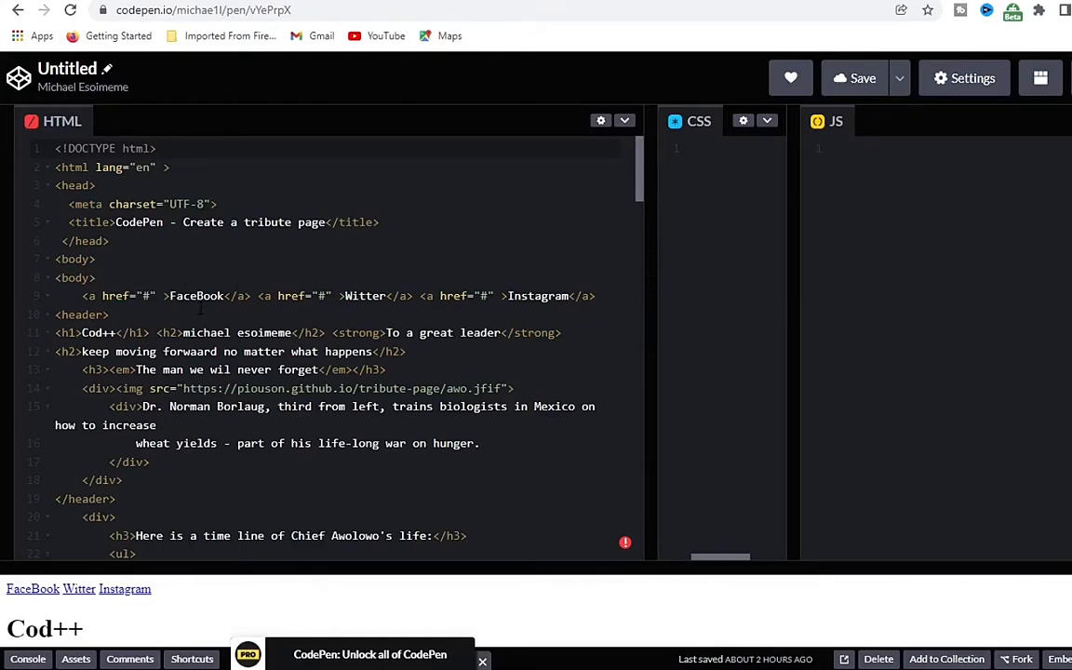
# Copy all of the tribute page's HTML code from the pen.
pyautogui.hotkey('ctrl', 'a')
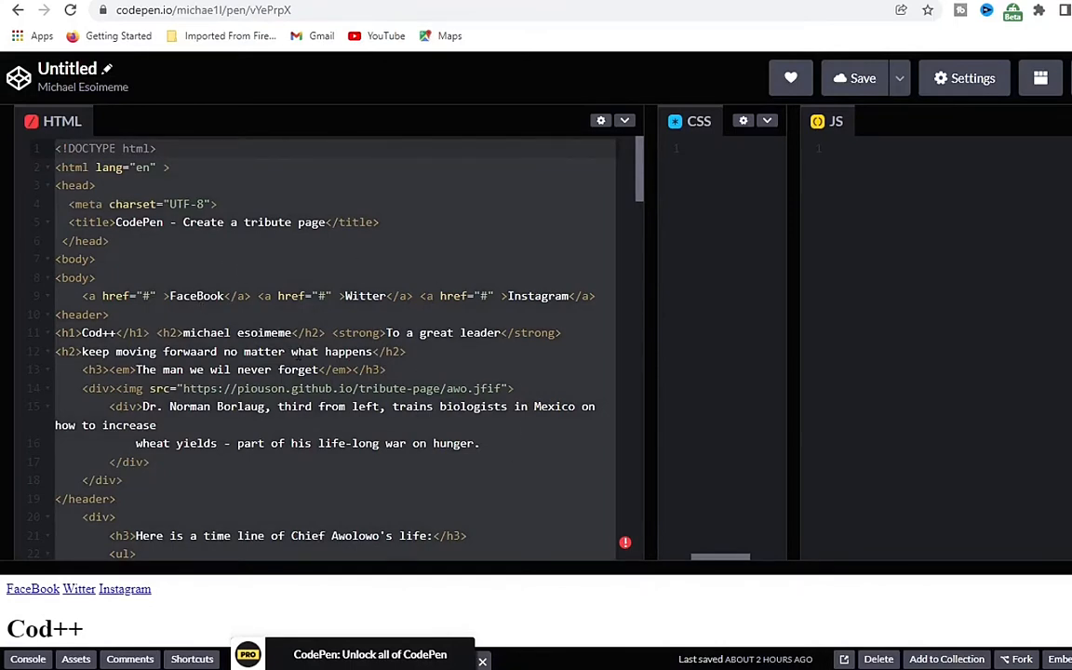
pyautogui.rightClick(298, 353)
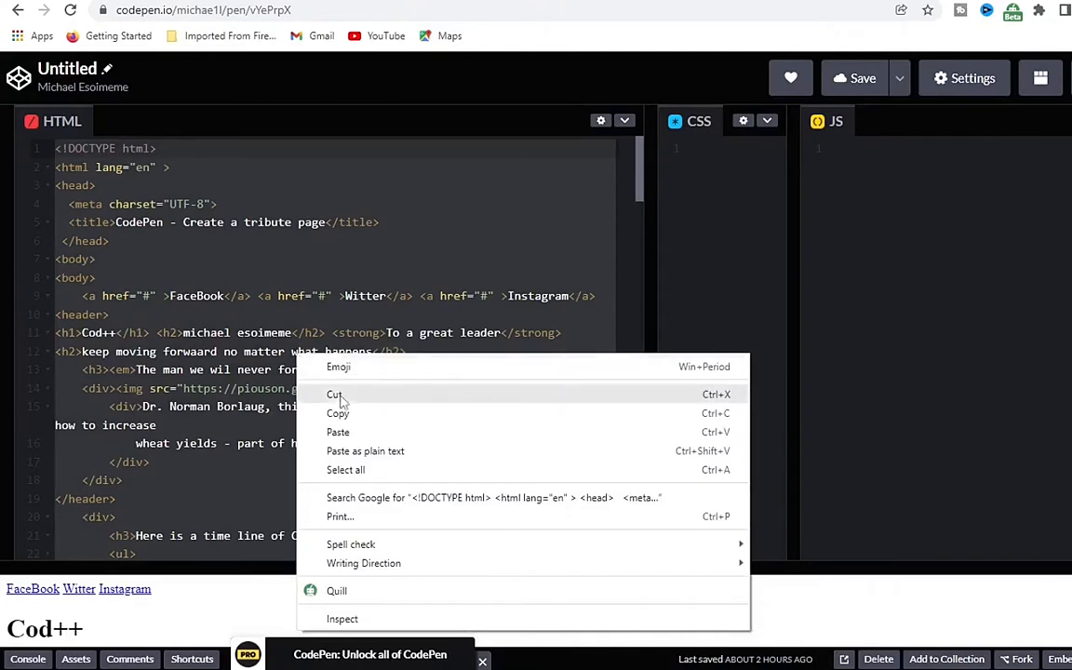
pyautogui.click(351, 418)
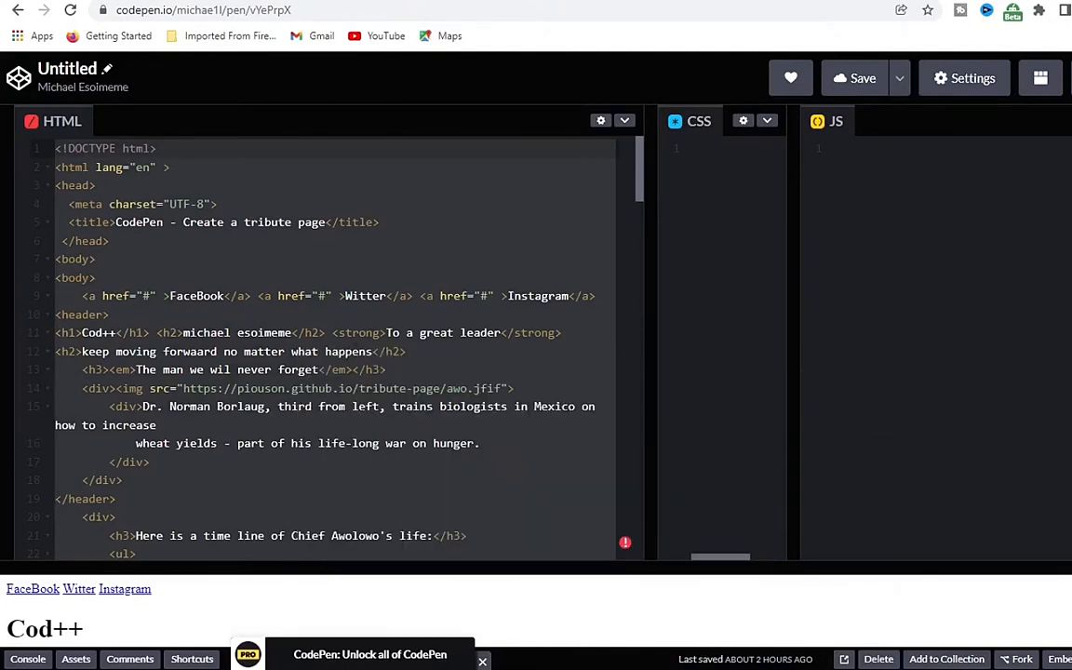
# Switch to Visual Studio Code, create a new file and paste the copied HTML into it.
pyautogui.moveTo(842, 669)
pyautogui.click(842, 610)
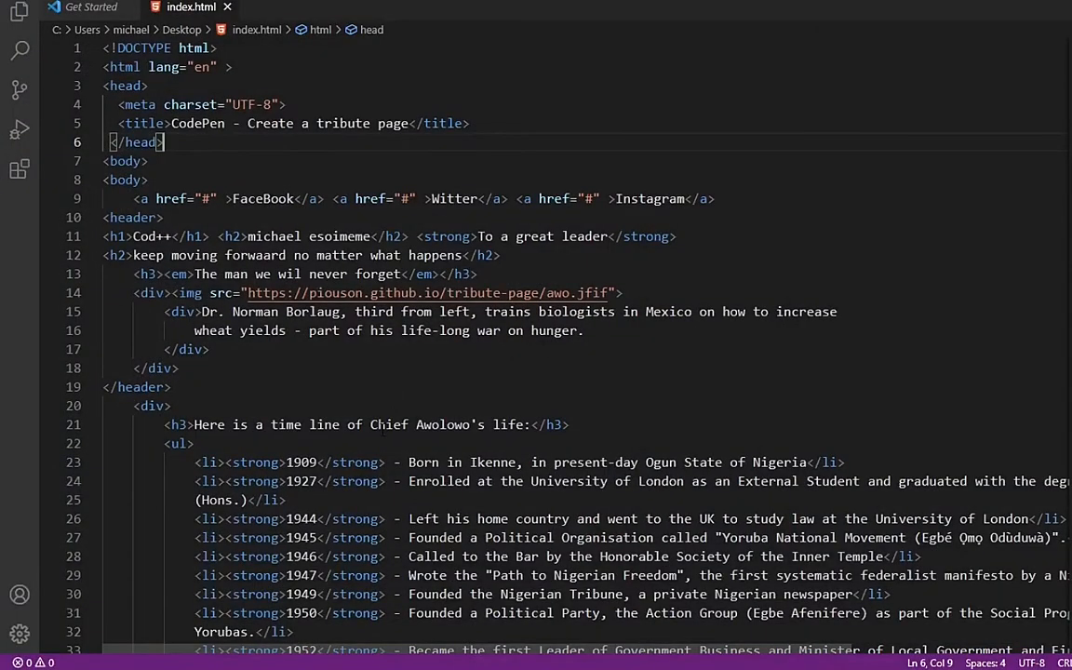
pyautogui.scroll(-4, 344, 386)
pyautogui.scroll(4, 361, 349)
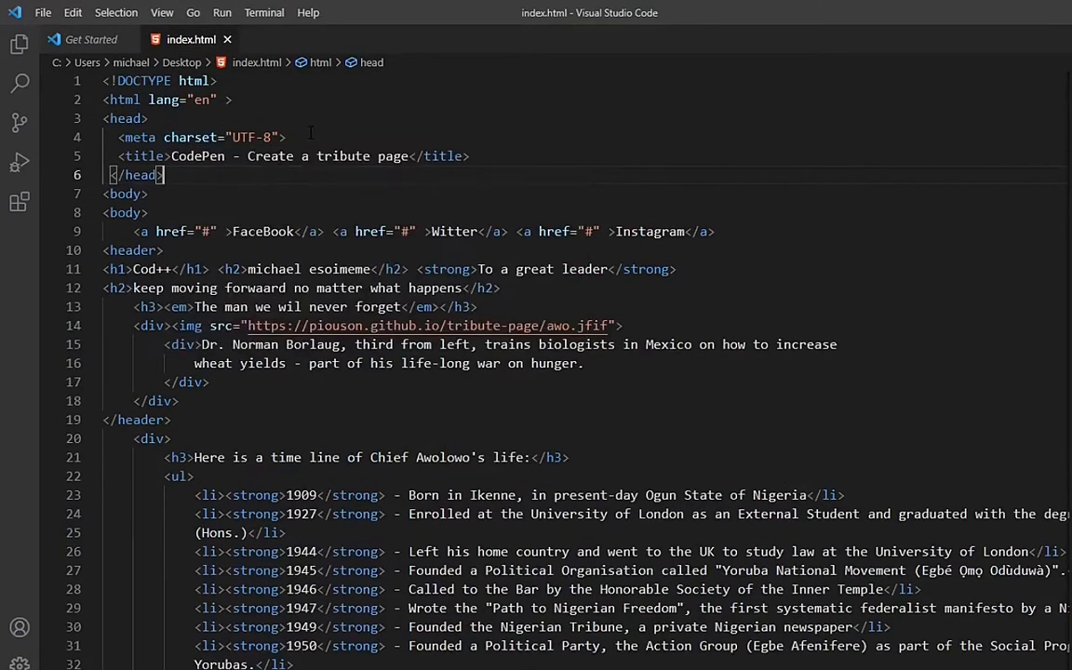
pyautogui.click(42, 13)
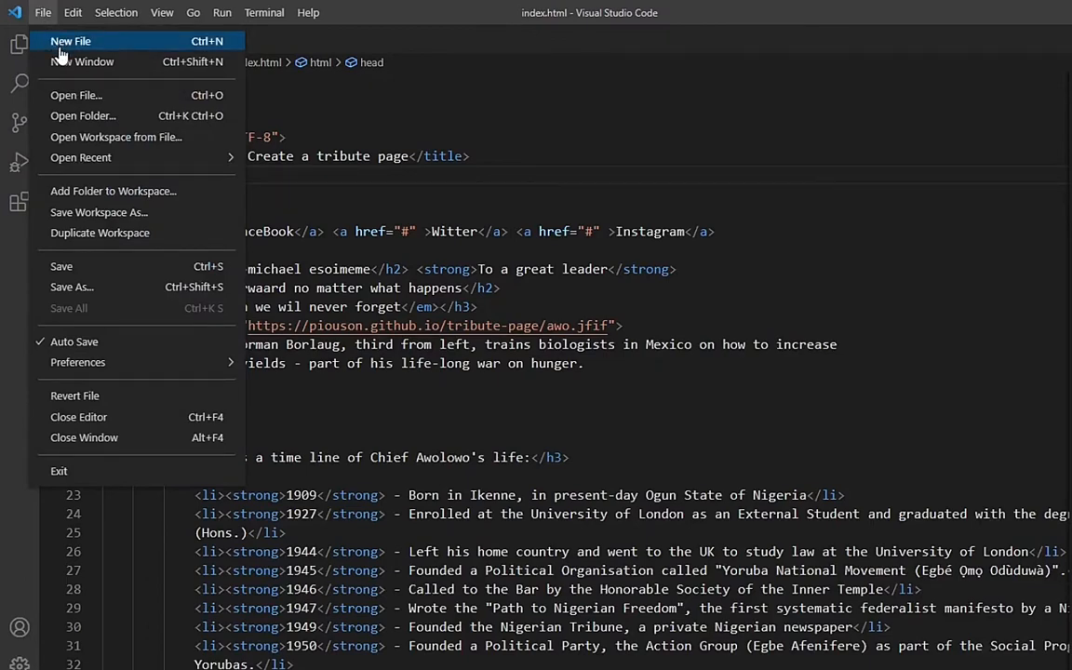
pyautogui.click(56, 49)
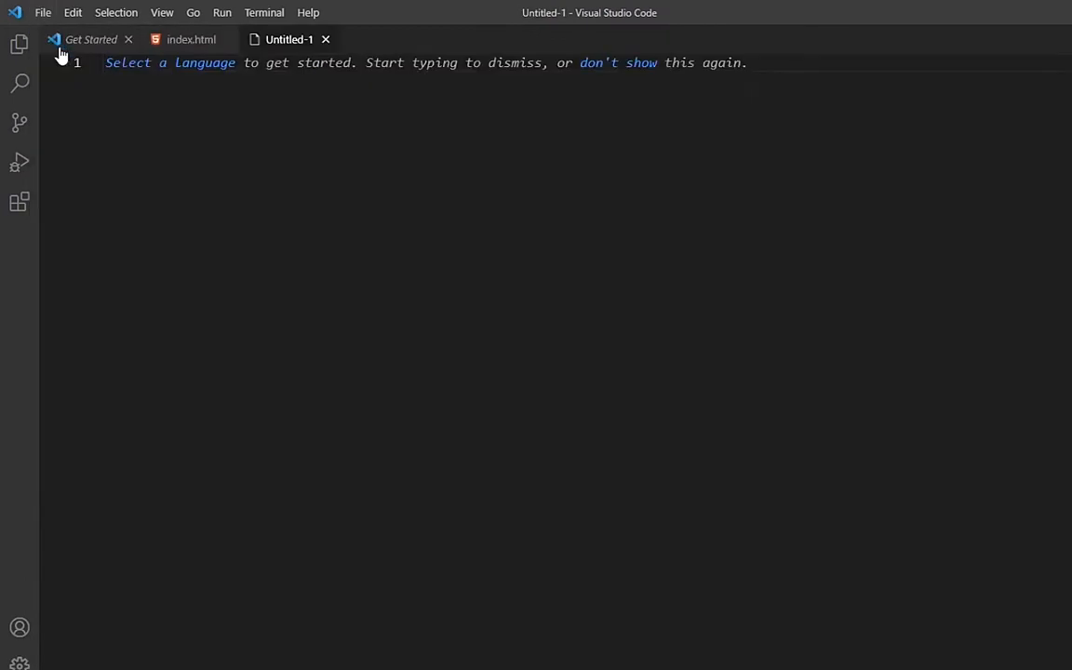
pyautogui.rightClick(247, 187)
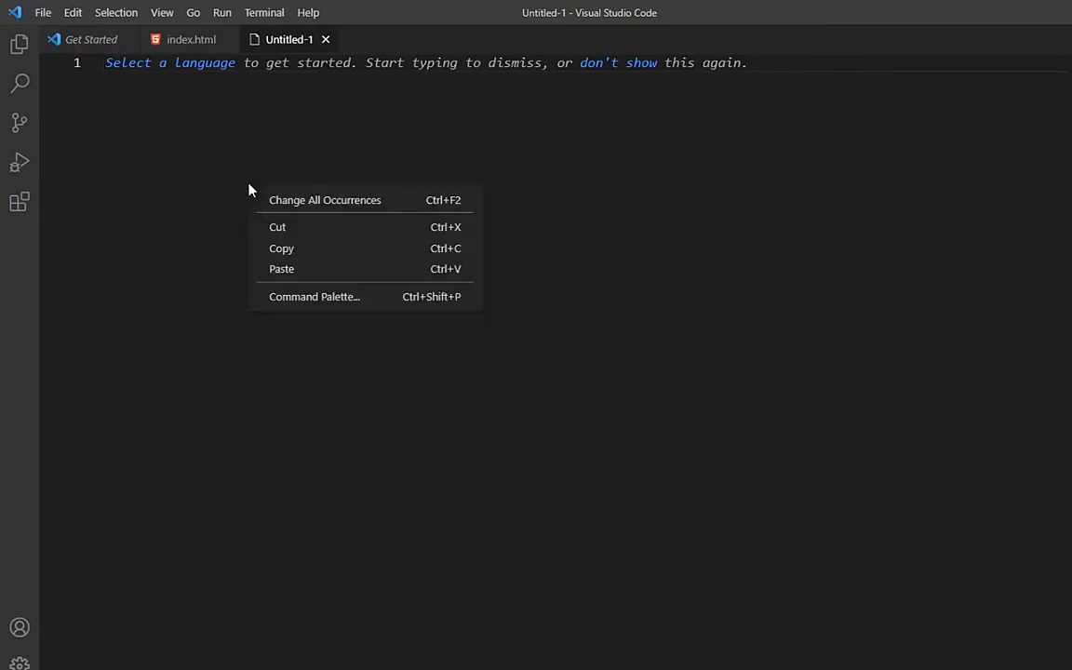
pyautogui.click(282, 269)
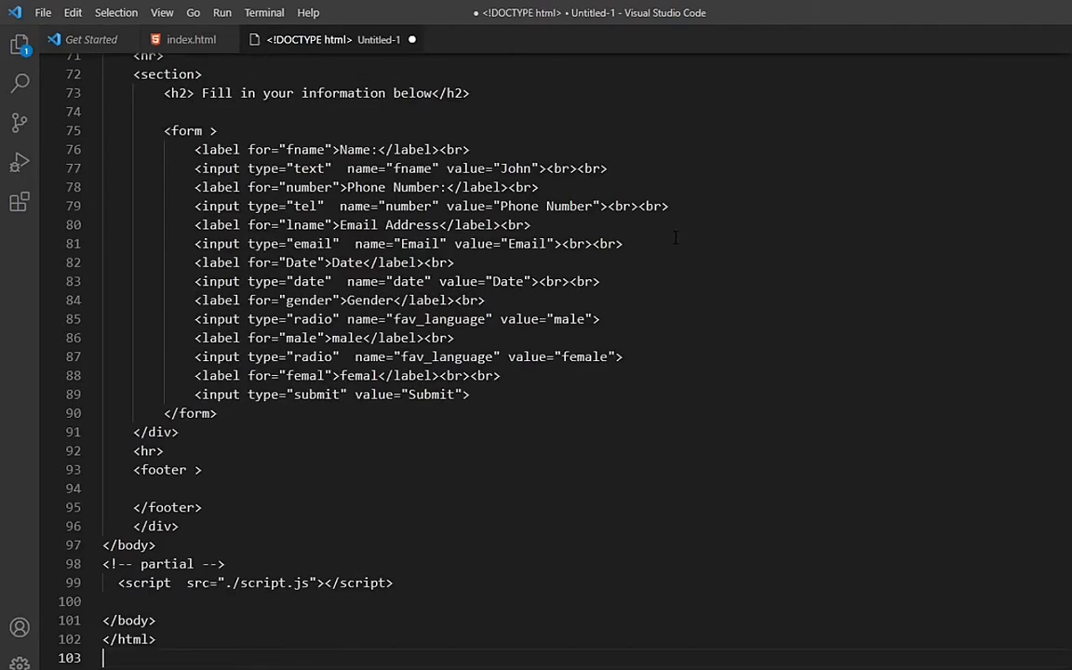
# Start saving the new file and name it index.html.
pyautogui.scroll(3, 704, 201)
pyautogui.scroll(-2, 558, 354)
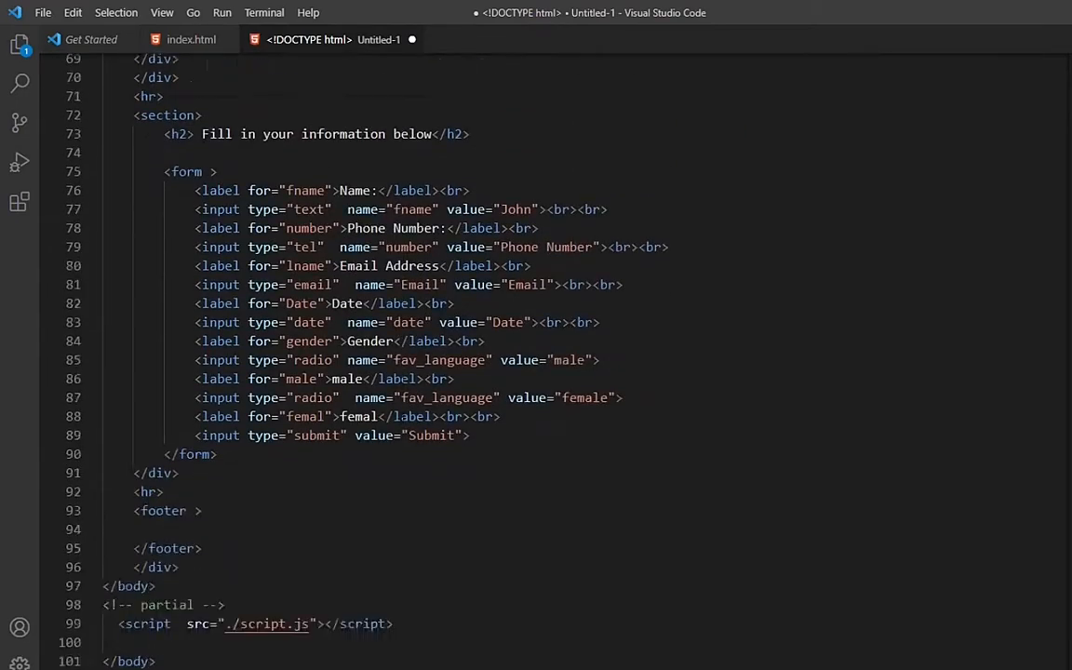
pyautogui.scroll(9, 558, 354)
pyautogui.scroll(2, 558, 354)
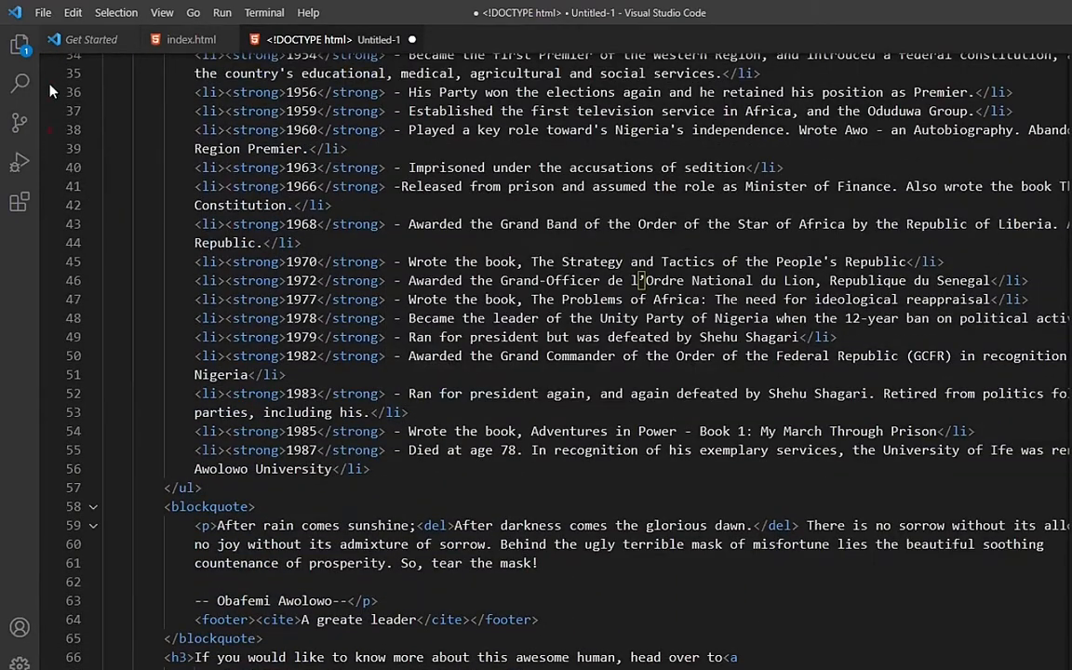
pyautogui.click(41, 13)
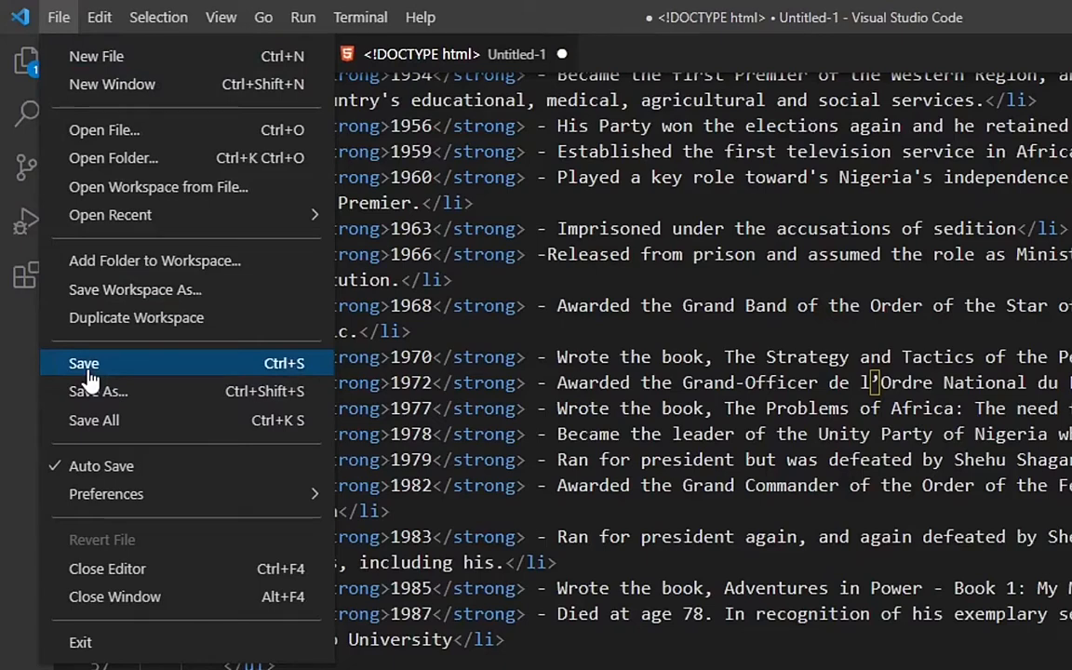
pyautogui.click(88, 373)
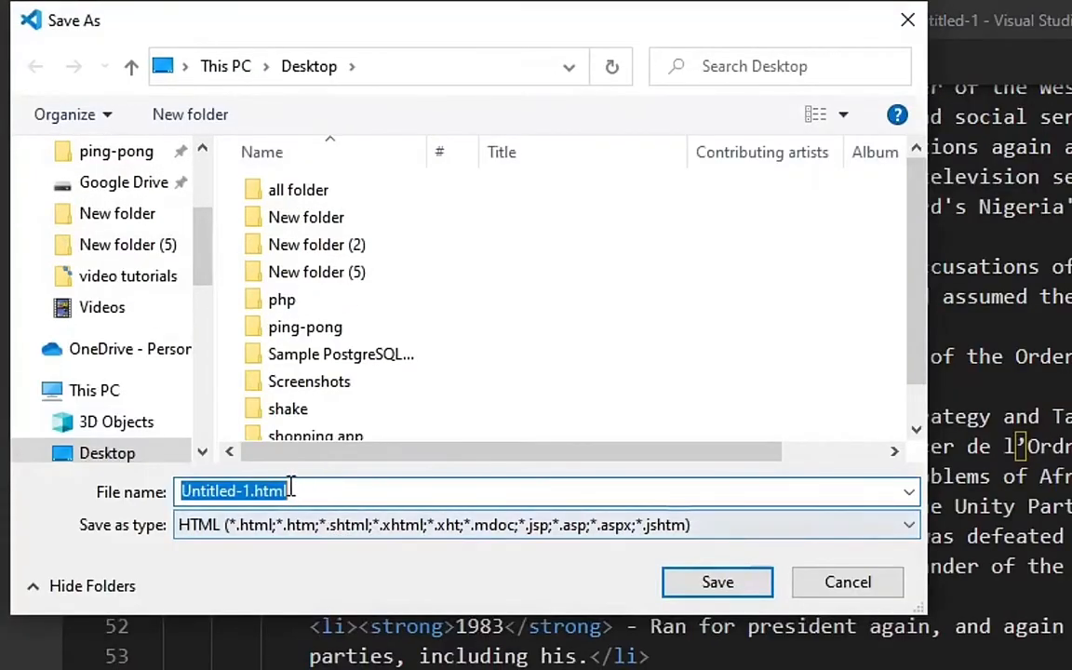
pyautogui.click(300, 493)
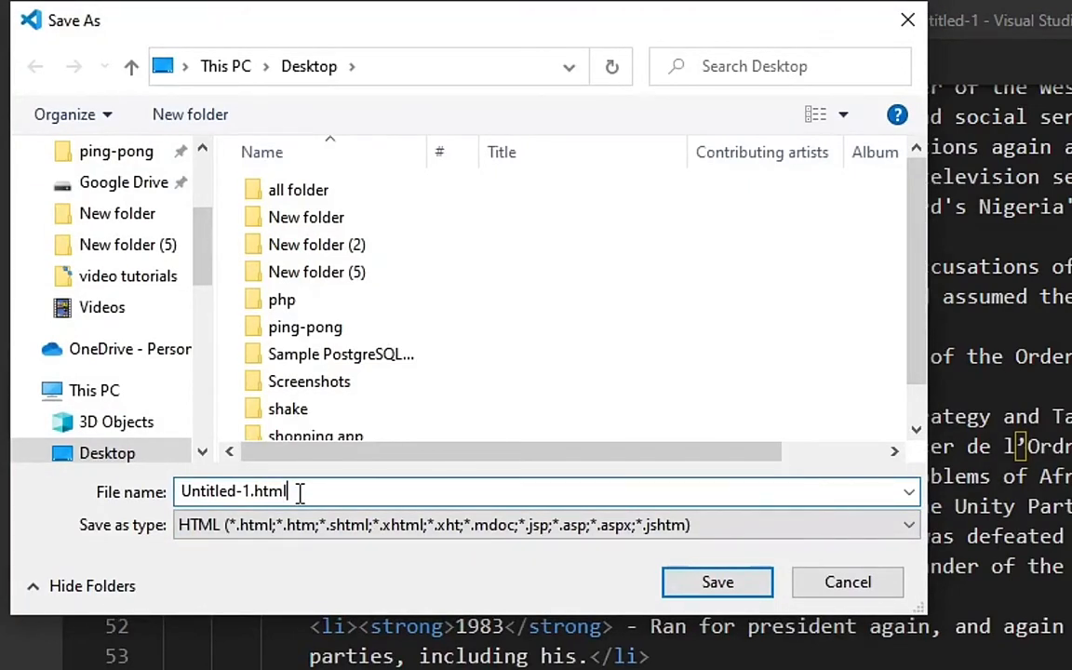
pyautogui.press('BackSpace')
pyautogui.press('BackSpace')
pyautogui.press('BackSpace')
pyautogui.press('BackSpace')
pyautogui.press('BackSpace')
pyautogui.press('BackSpace')
pyautogui.press('BackSpace')
pyautogui.press('BackSpace')
pyautogui.press('BackSpace')
pyautogui.press('BackSpace')
pyautogui.press('BackSpace')
pyautogui.press('BackSpace')
pyautogui.press('BackSpace')
pyautogui.press('BackSpace')
pyautogui.press('BackSpace')
pyautogui.write('in')
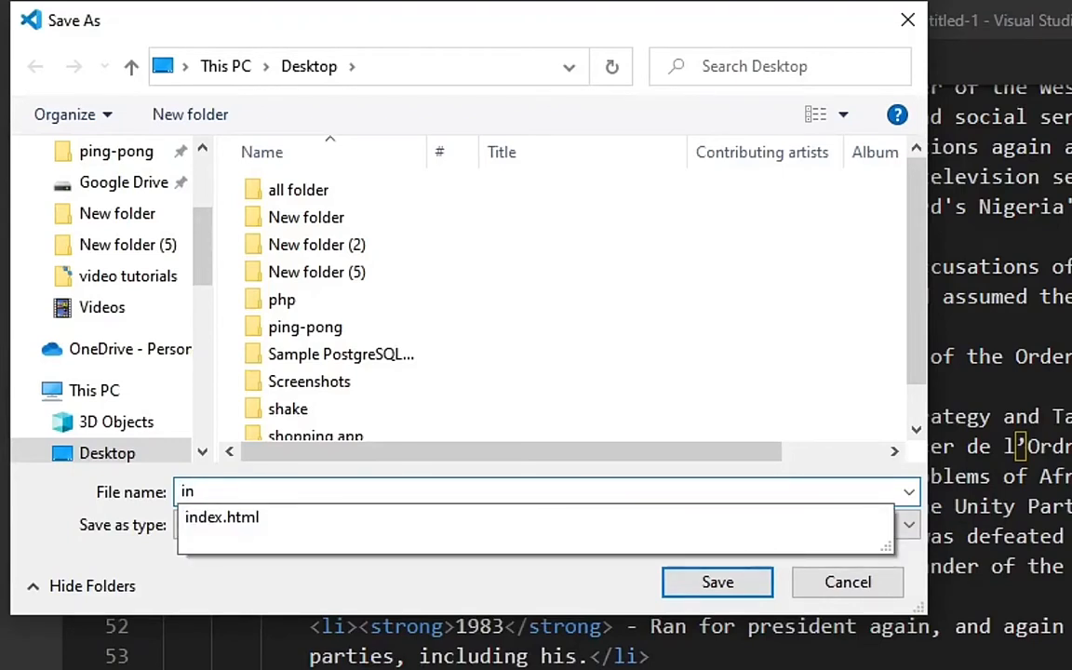
pyautogui.write('dex')
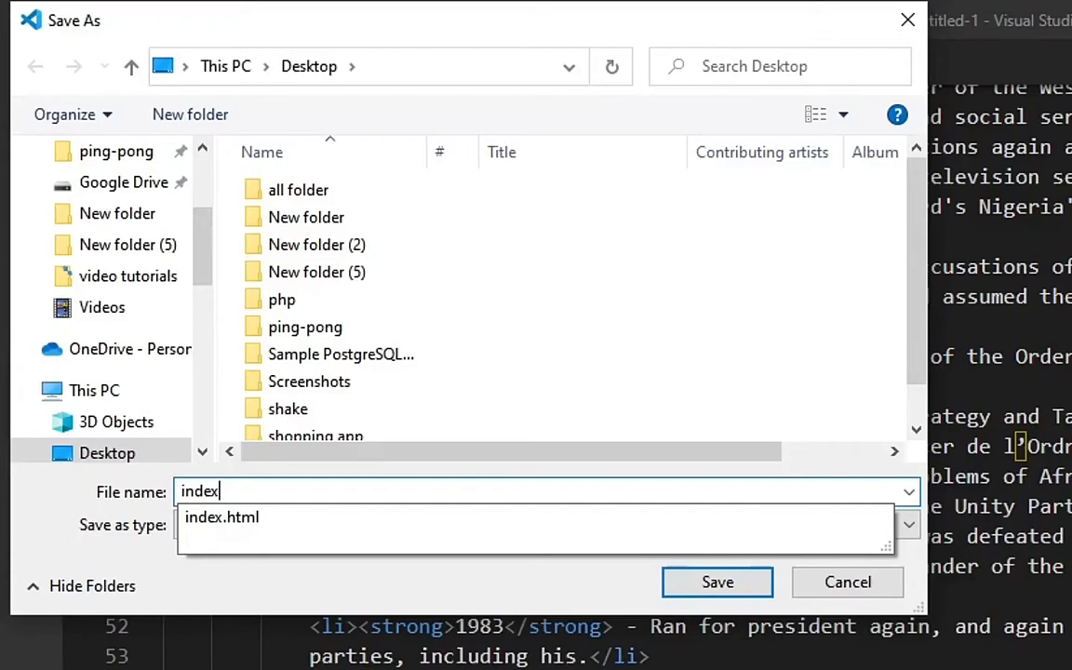
pyautogui.click(256, 518)
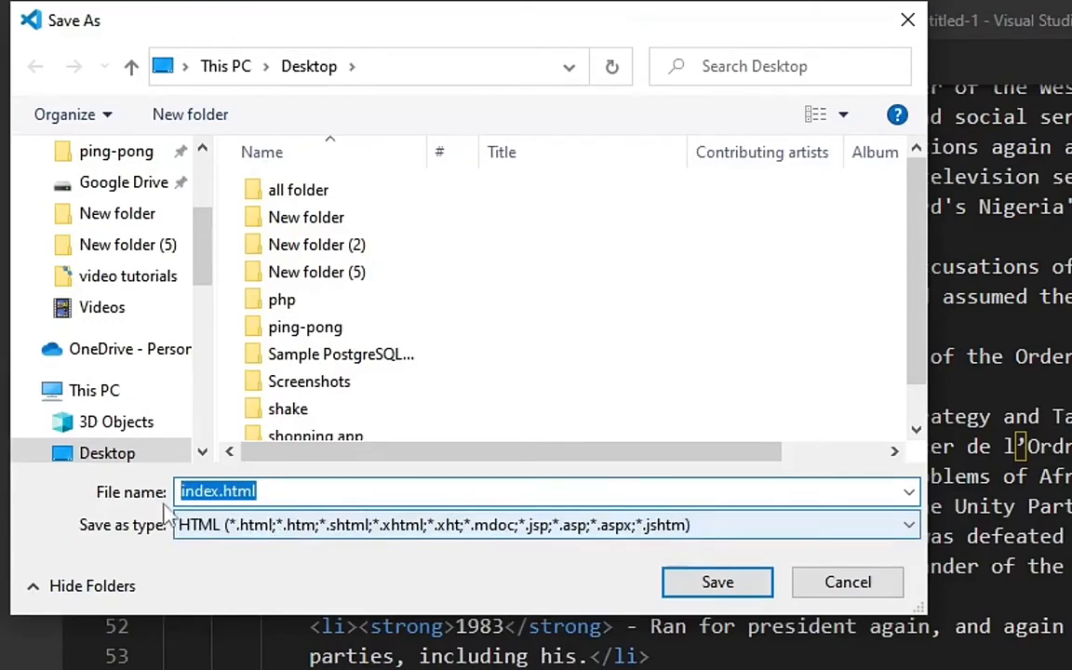
# Change the file's save type to All Files, and set it back to HTML.
pyautogui.click(389, 525)
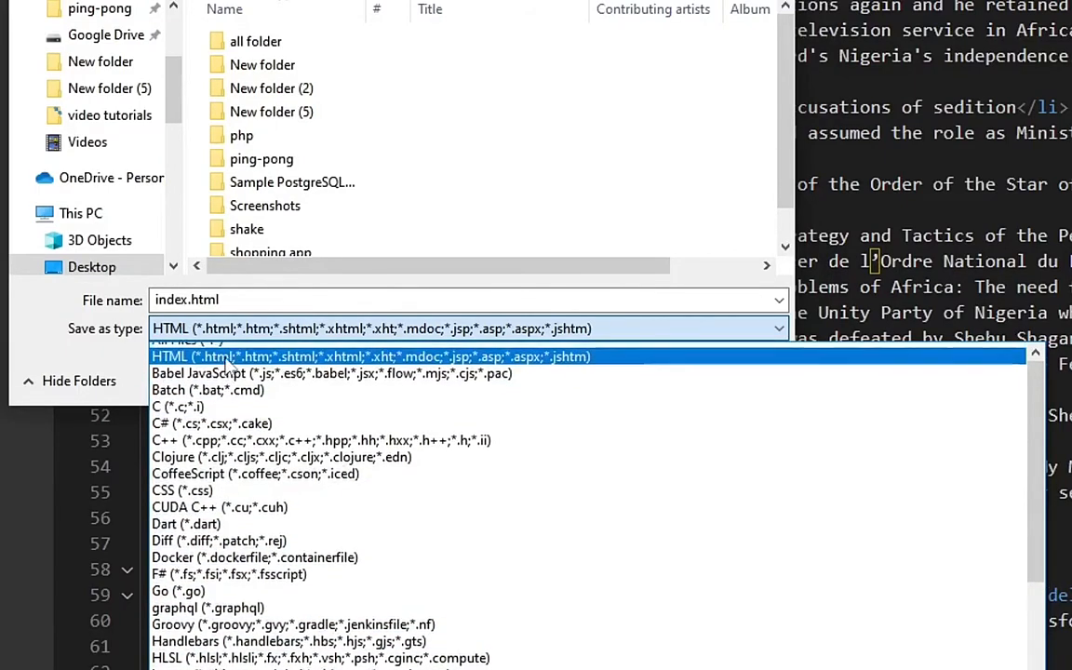
pyautogui.scroll(1, 228, 369)
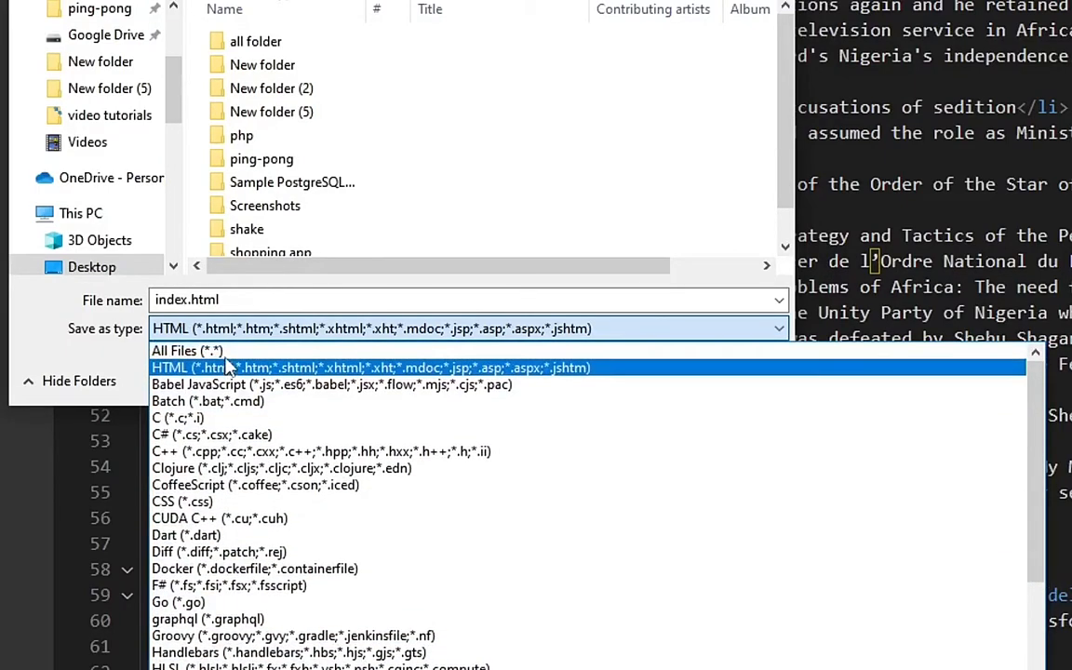
pyautogui.click(172, 351)
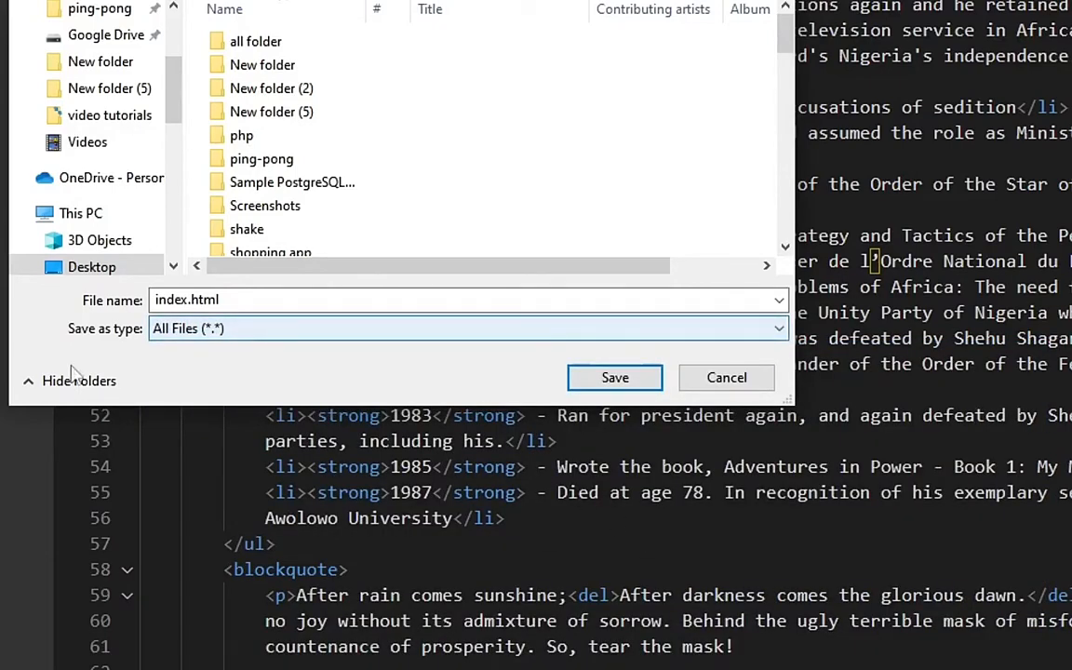
pyautogui.click(205, 333)
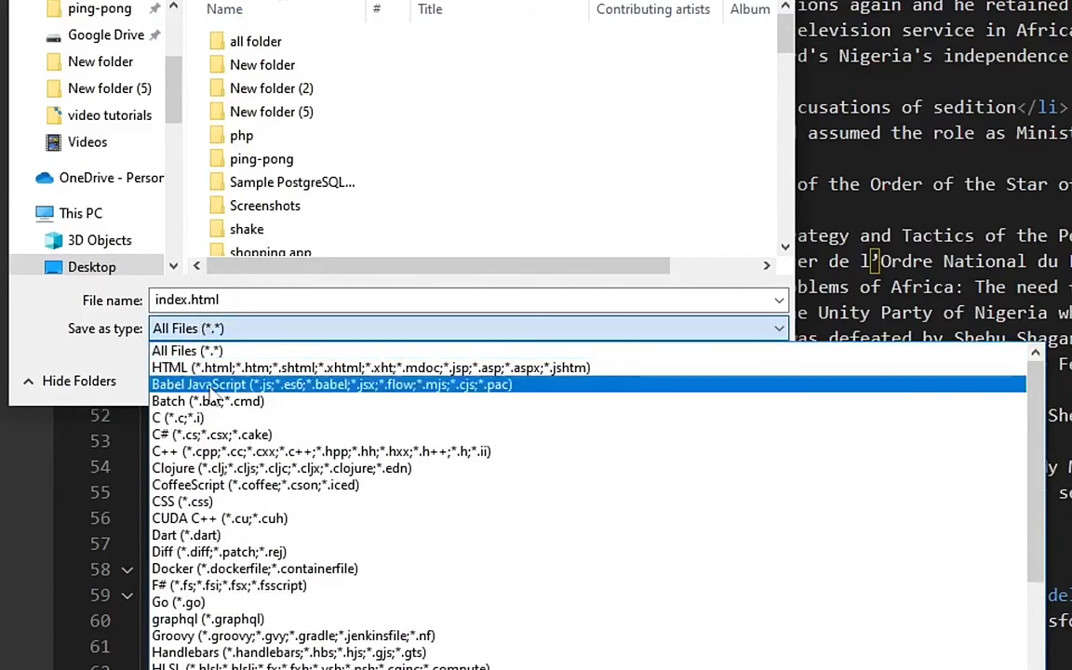
pyautogui.click(221, 370)
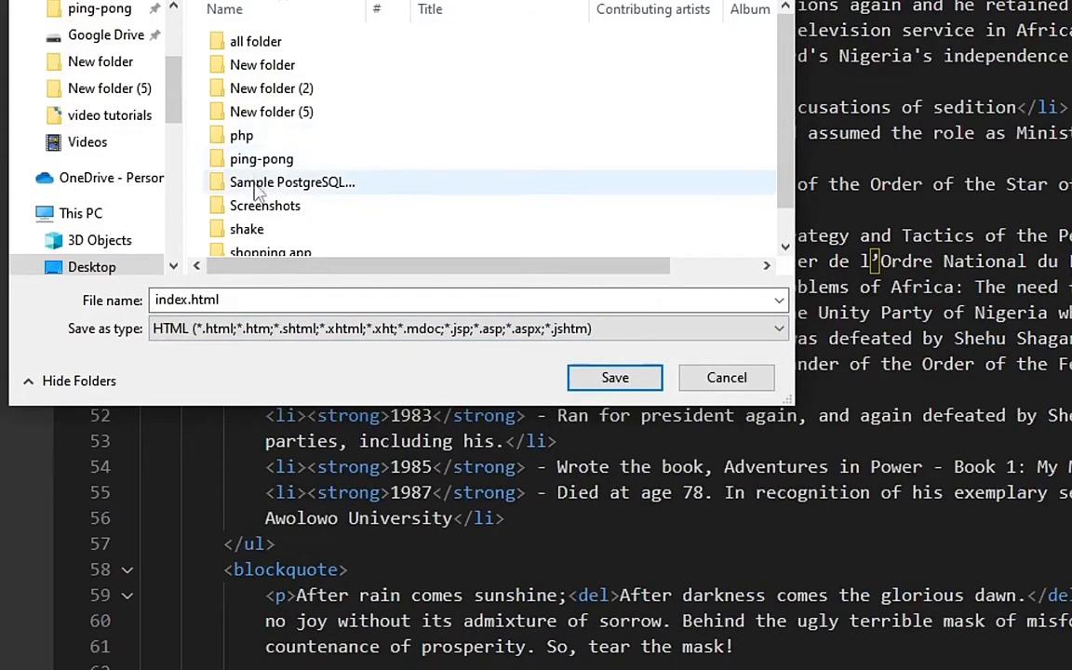
# Save index.html in the Screenshots folder on the Desktop.
pyautogui.click(275, 213)
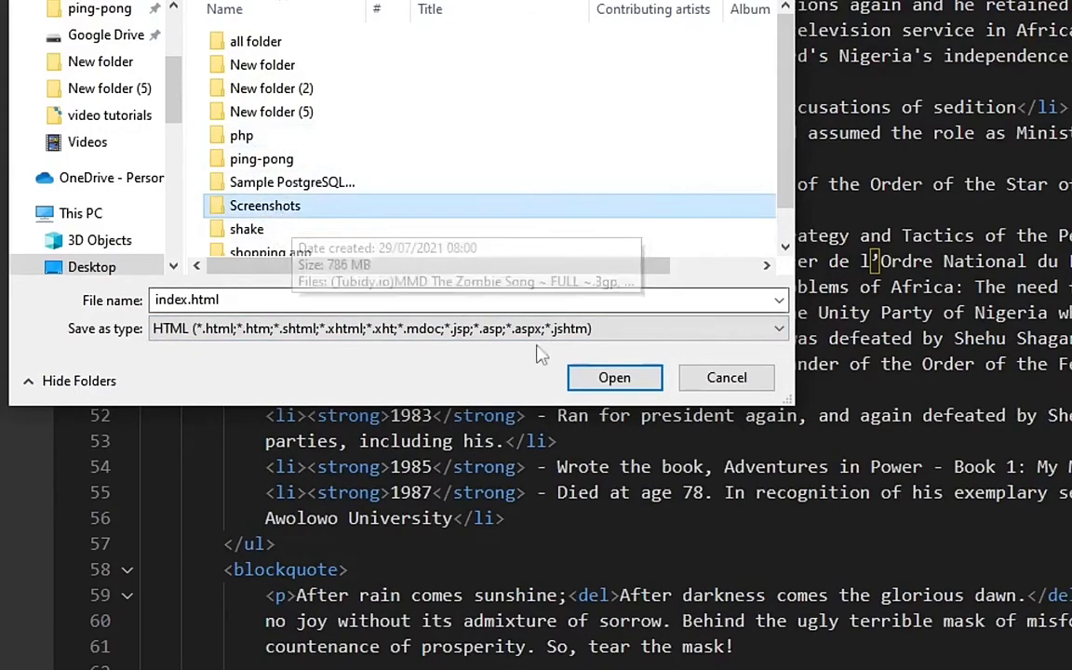
pyautogui.click(615, 376)
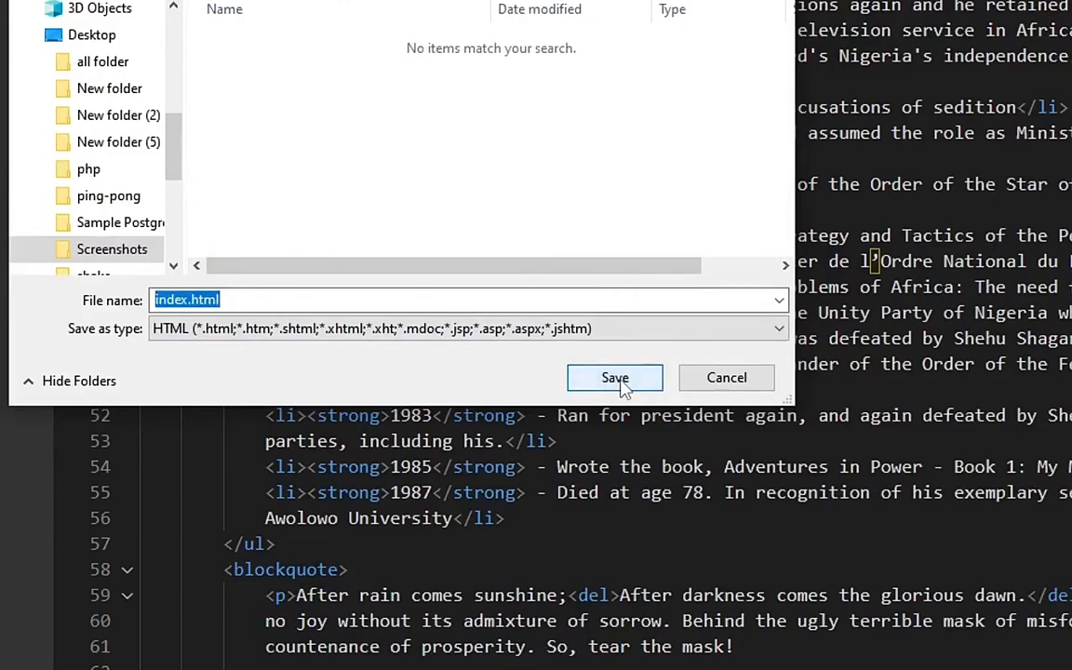
pyautogui.click(615, 377)
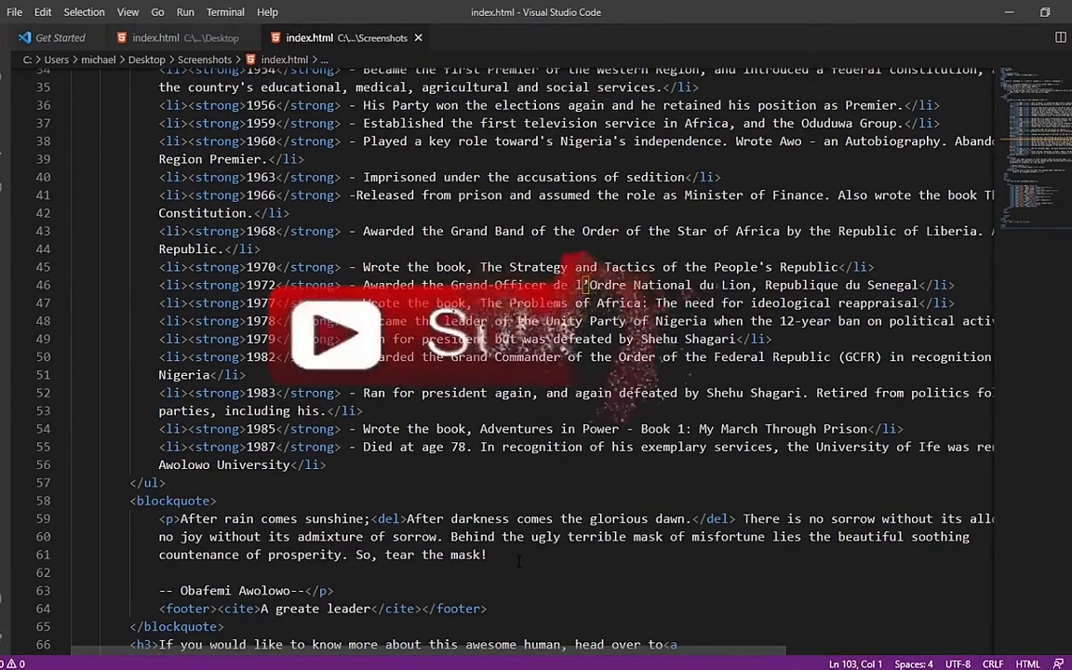
# Switch to GitHub in the browser and start creating a new repository.
pyautogui.click(1009, 13)
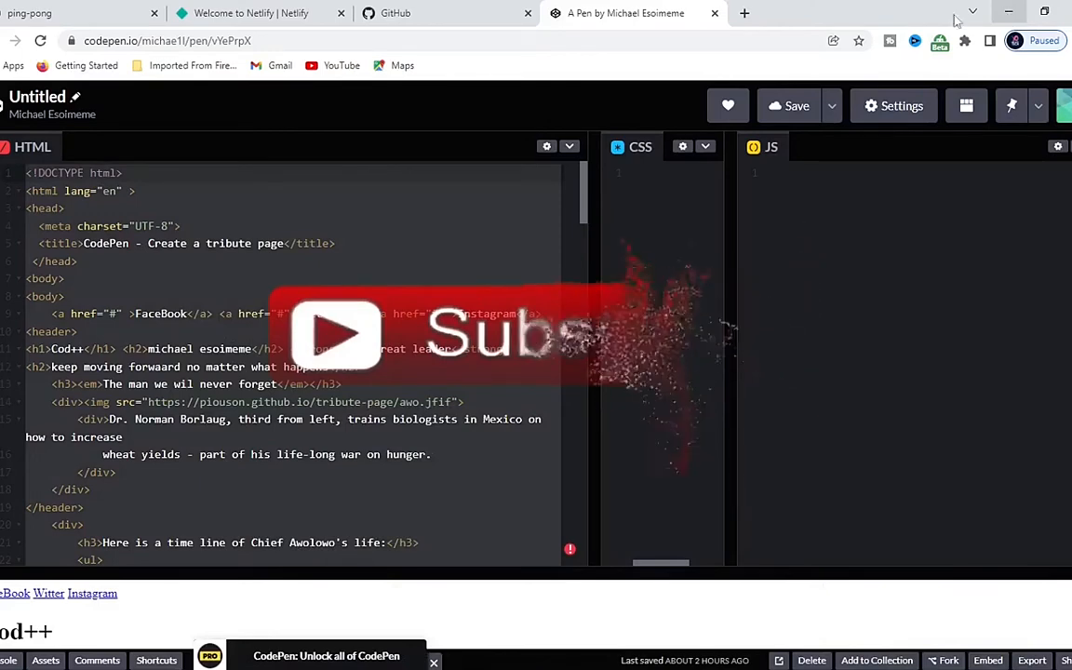
pyautogui.click(395, 16)
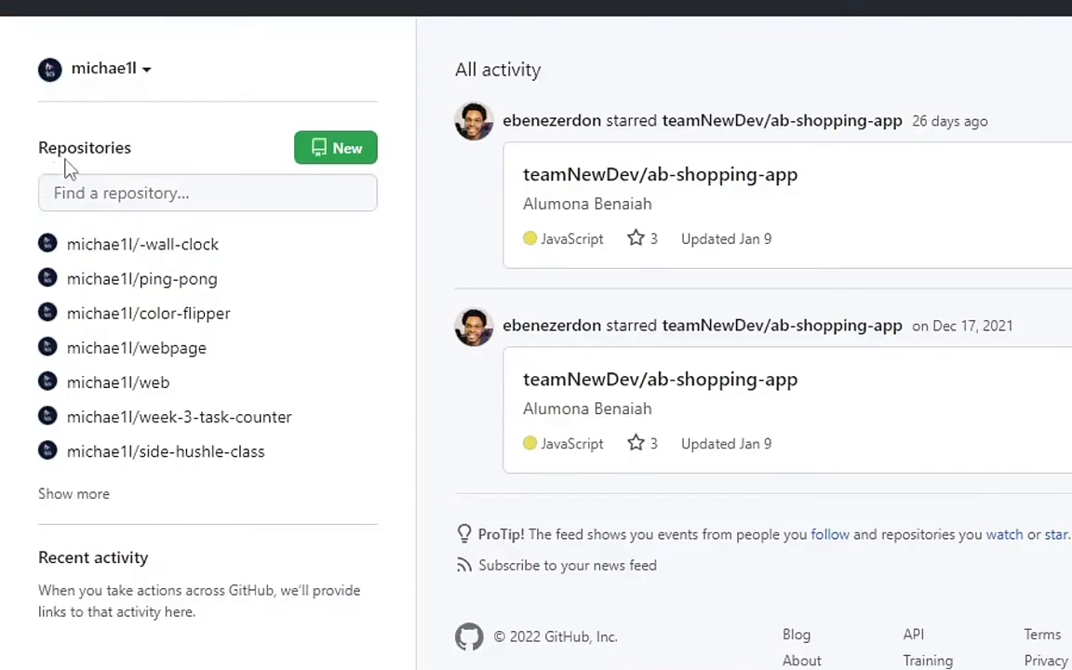
pyautogui.click(347, 152)
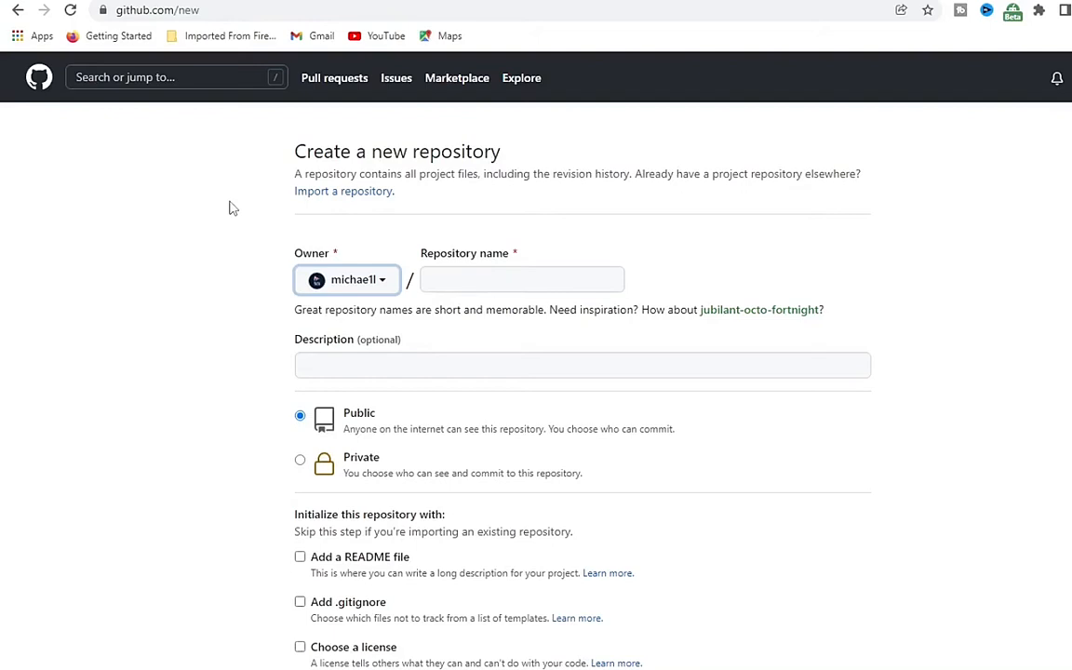
# Name the new repository tribute and create it as a public repository.
pyautogui.click(458, 279)
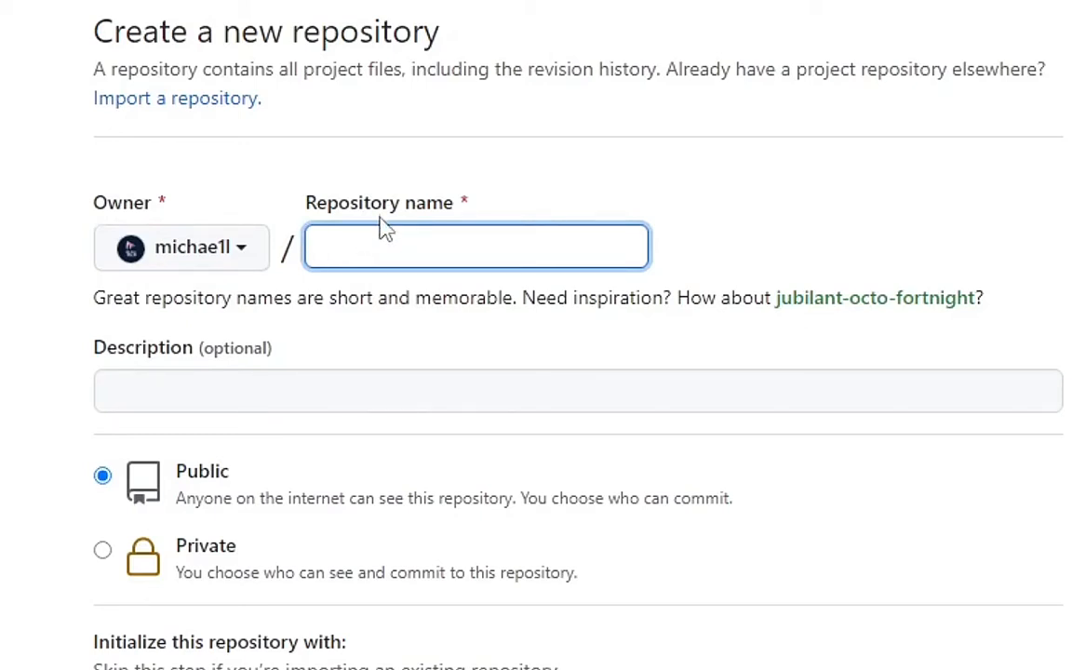
pyautogui.write('tri')
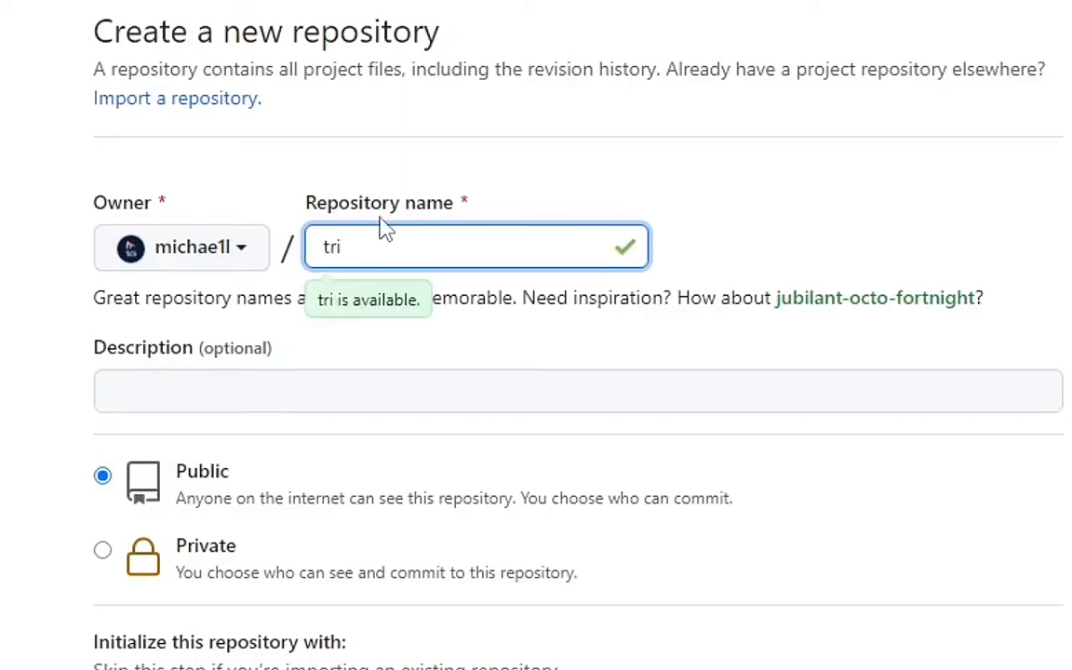
pyautogui.write('bute')
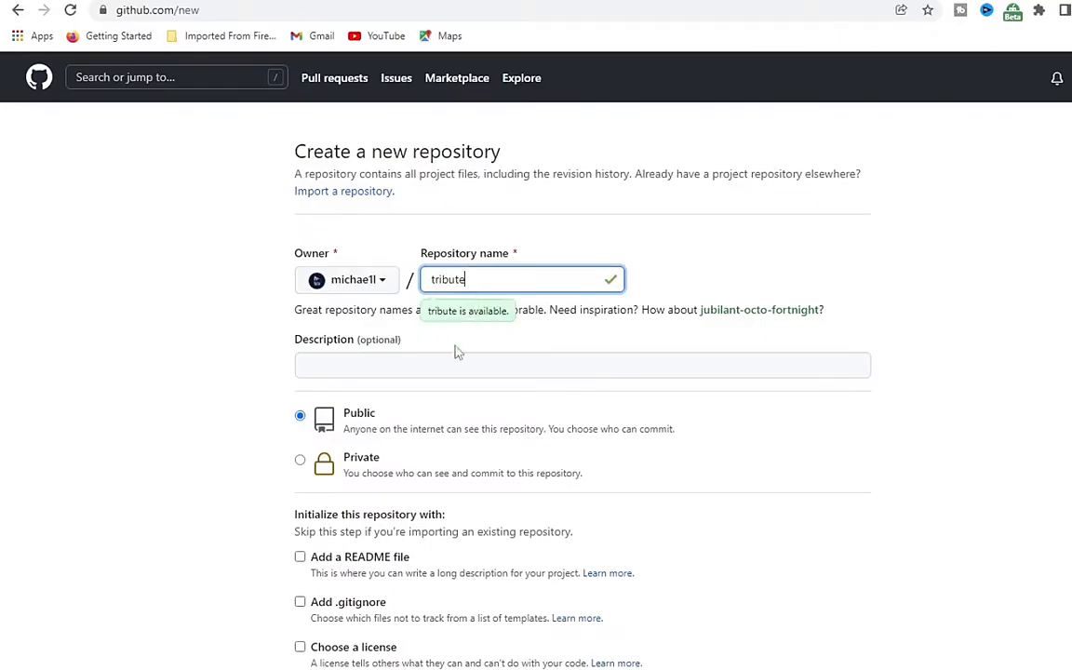
pyautogui.scroll(-3, 325, 372)
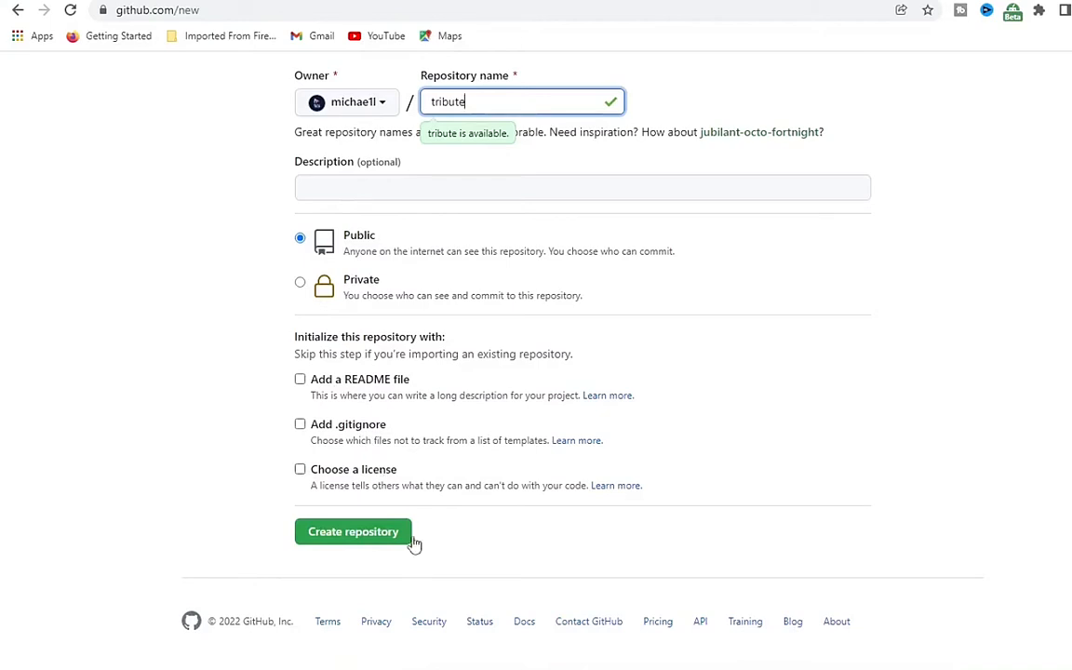
pyautogui.click(344, 542)
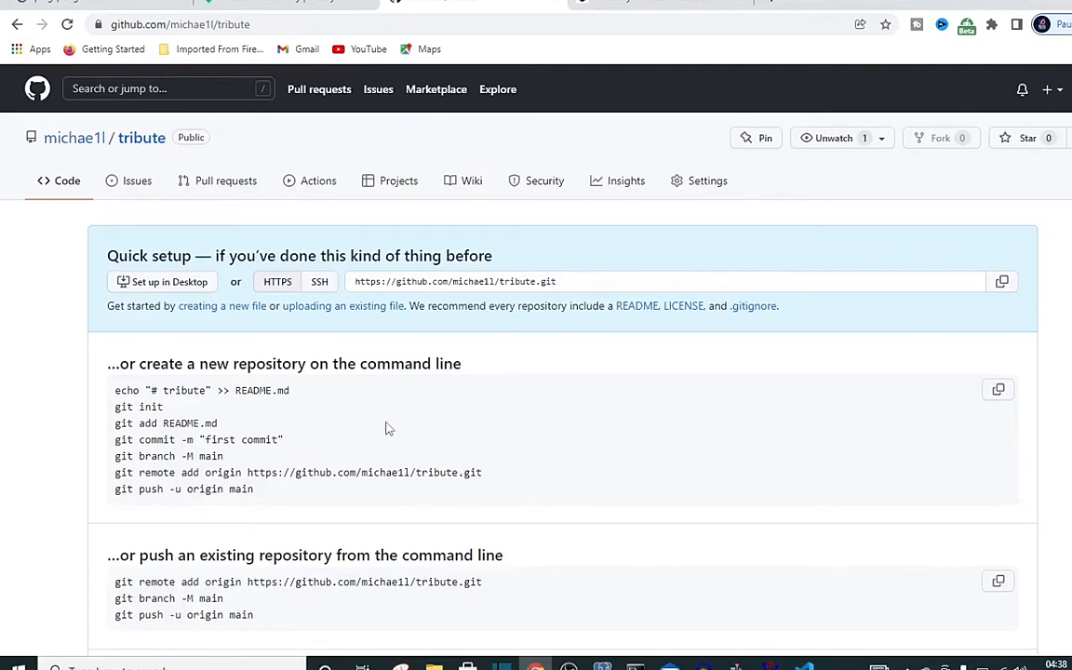
# Upload index.html from the Desktop to the tribute repository and commit it with the default commit message.
pyautogui.scroll(-1, 279, 410)
pyautogui.scroll(-2, 279, 410)
pyautogui.scroll(3, 277, 409)
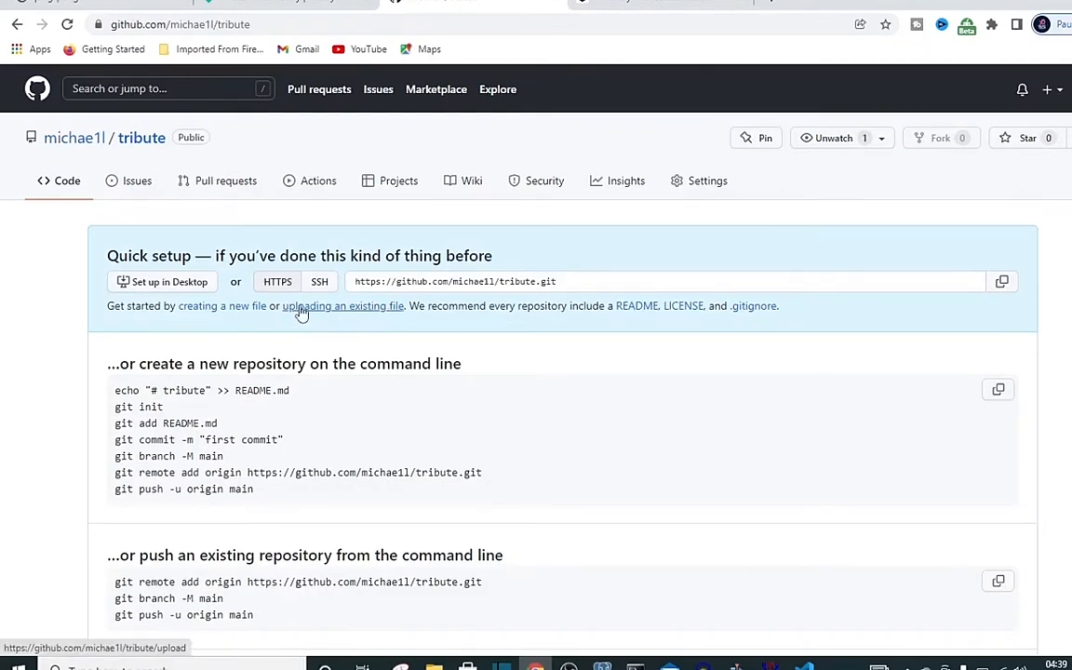
pyautogui.click(386, 309)
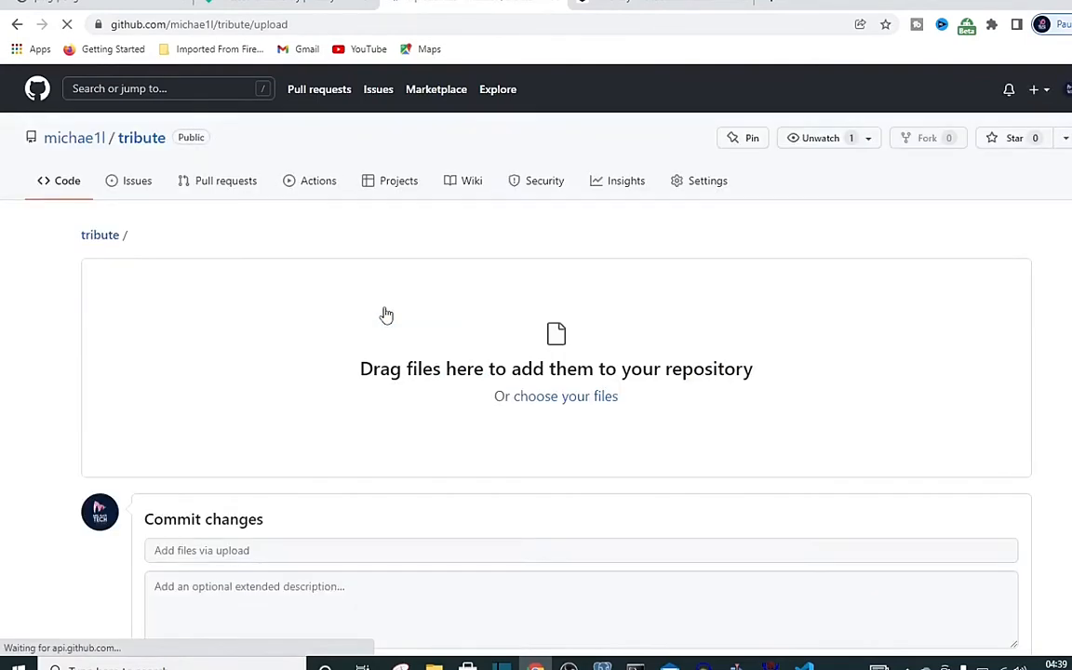
pyautogui.click(542, 398)
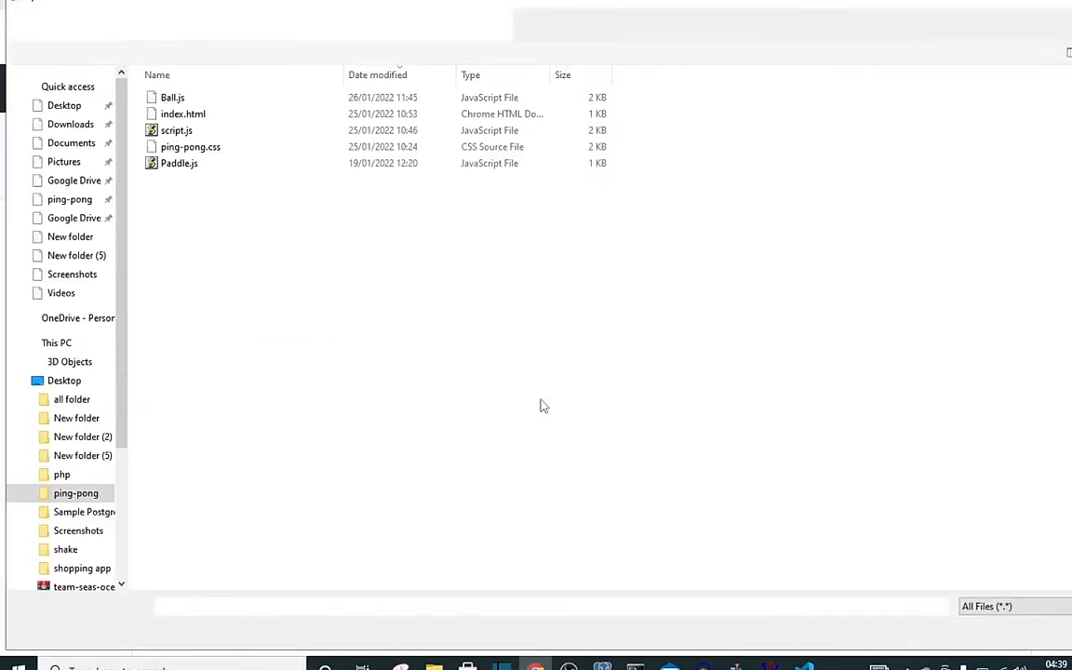
pyautogui.click(71, 382)
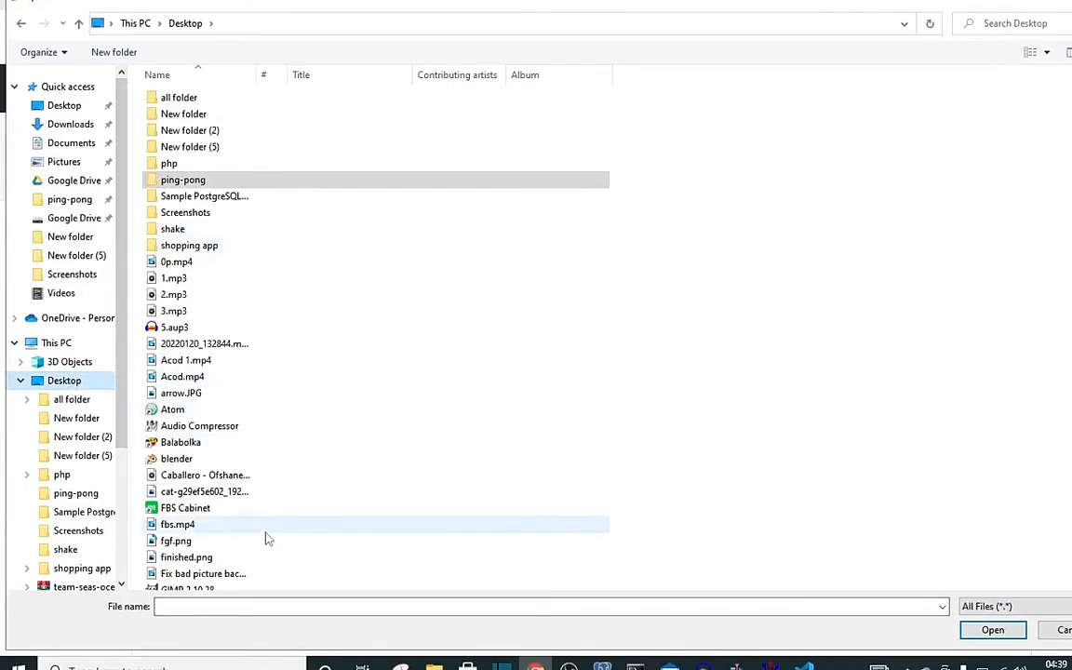
pyautogui.scroll(-5, 264, 532)
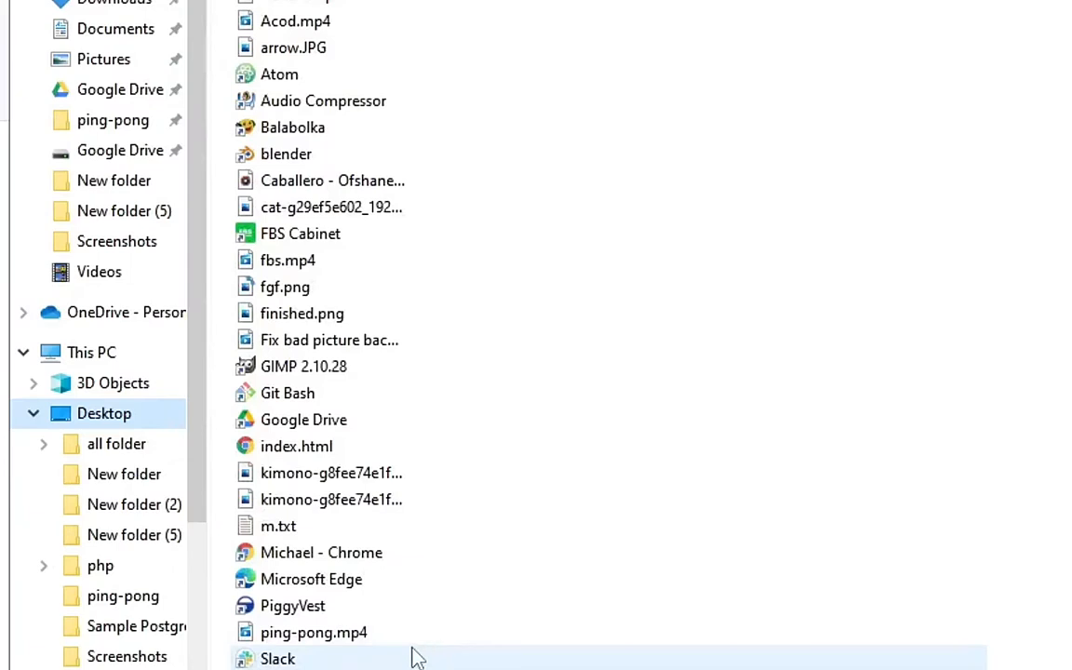
pyautogui.click(279, 452)
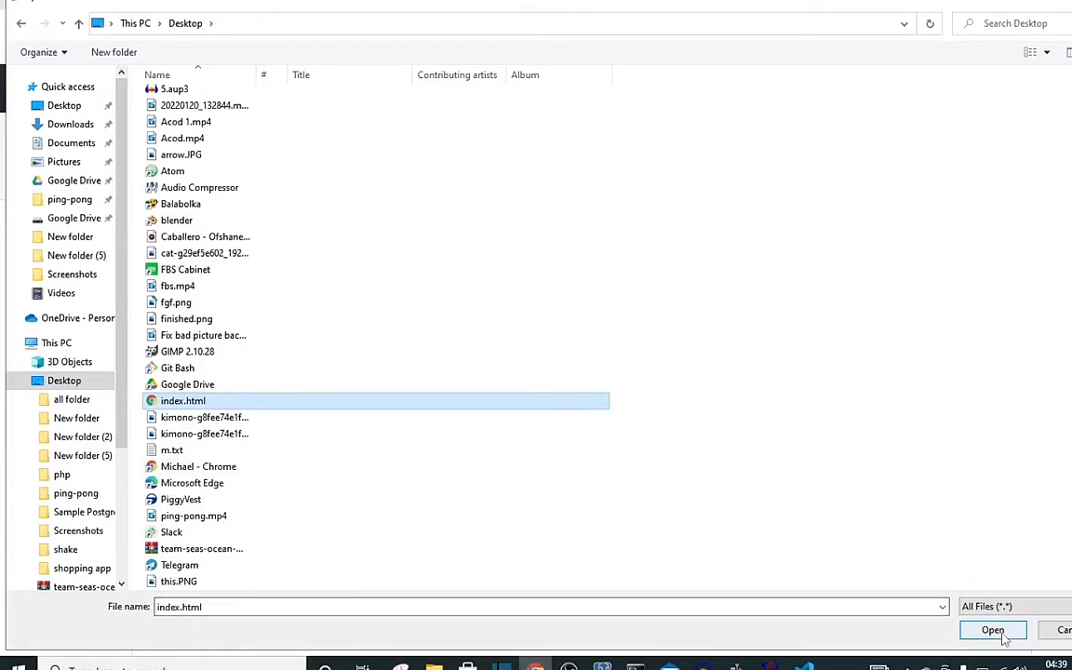
pyautogui.click(1002, 634)
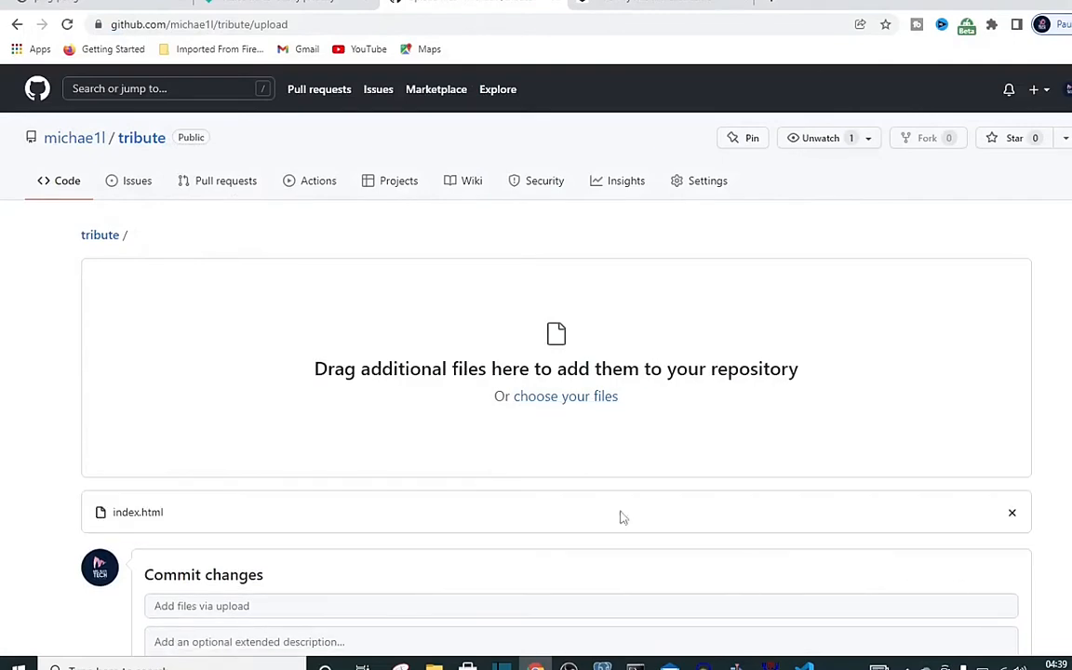
pyautogui.scroll(-2, 175, 522)
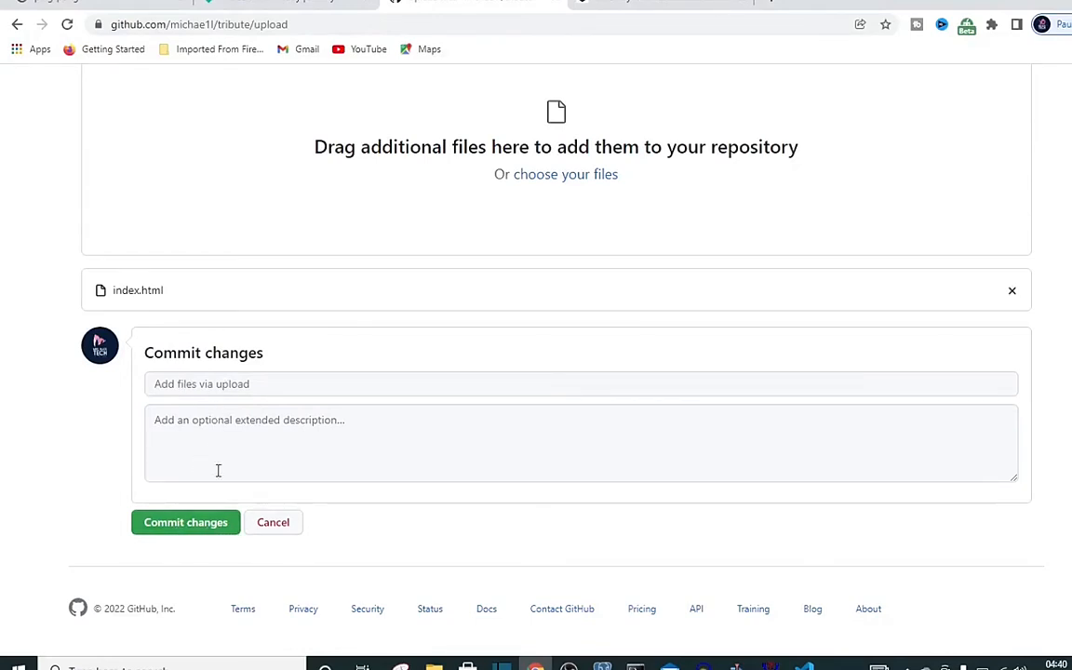
pyautogui.click(210, 530)
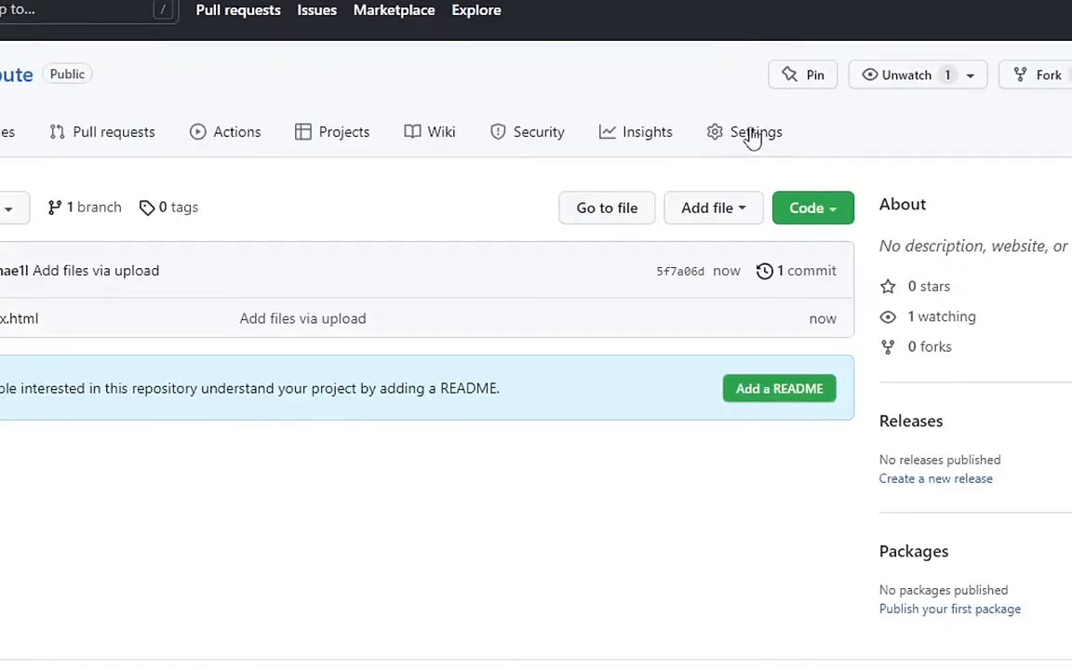
# Publish the tribute repository with GitHub Pages, using the main branch and the / (root) folder as source.
pyautogui.click(752, 136)
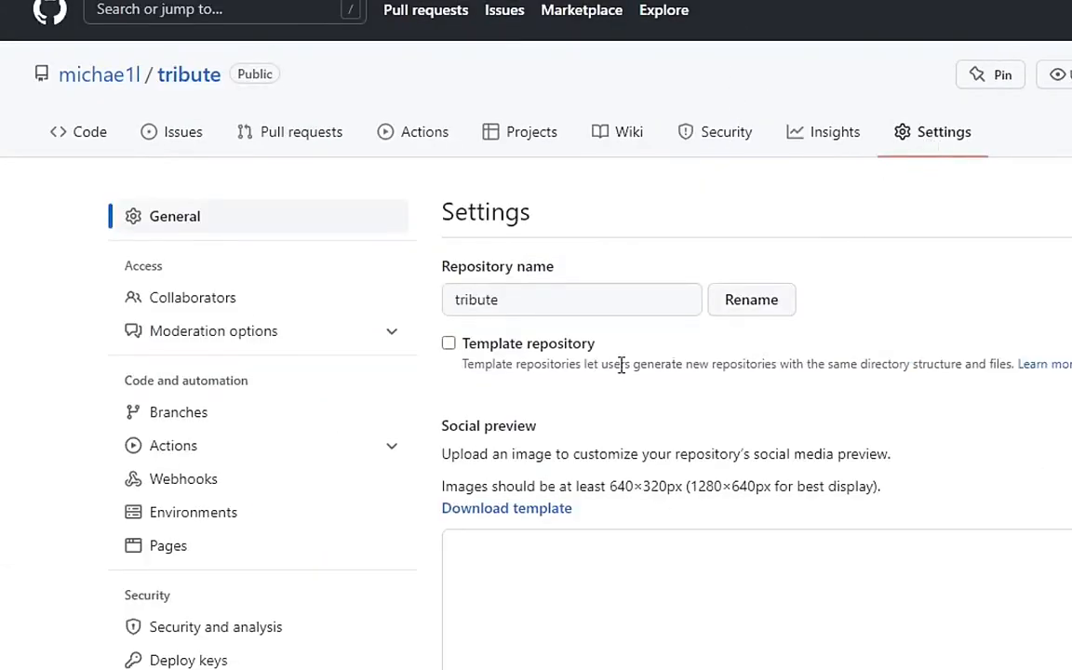
pyautogui.click(177, 554)
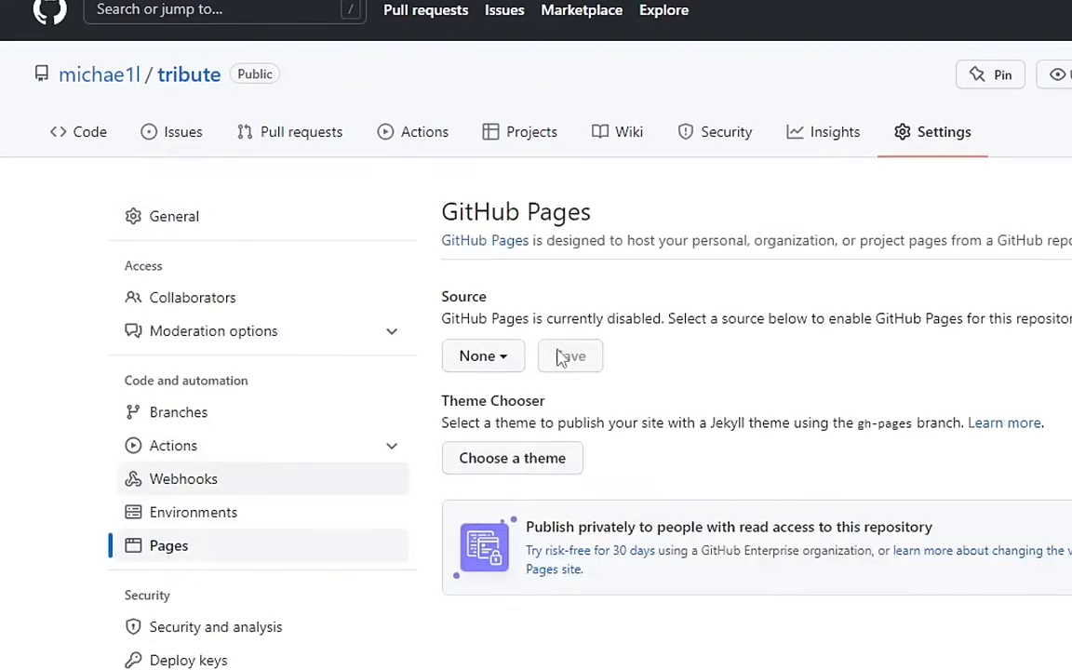
pyautogui.click(500, 362)
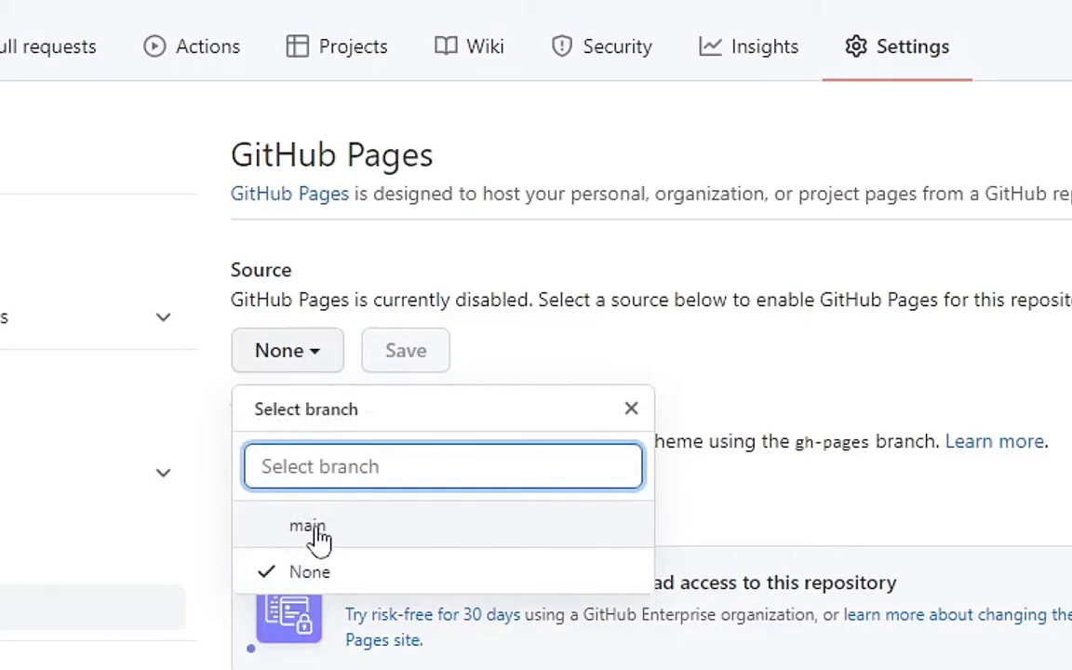
pyautogui.click(319, 540)
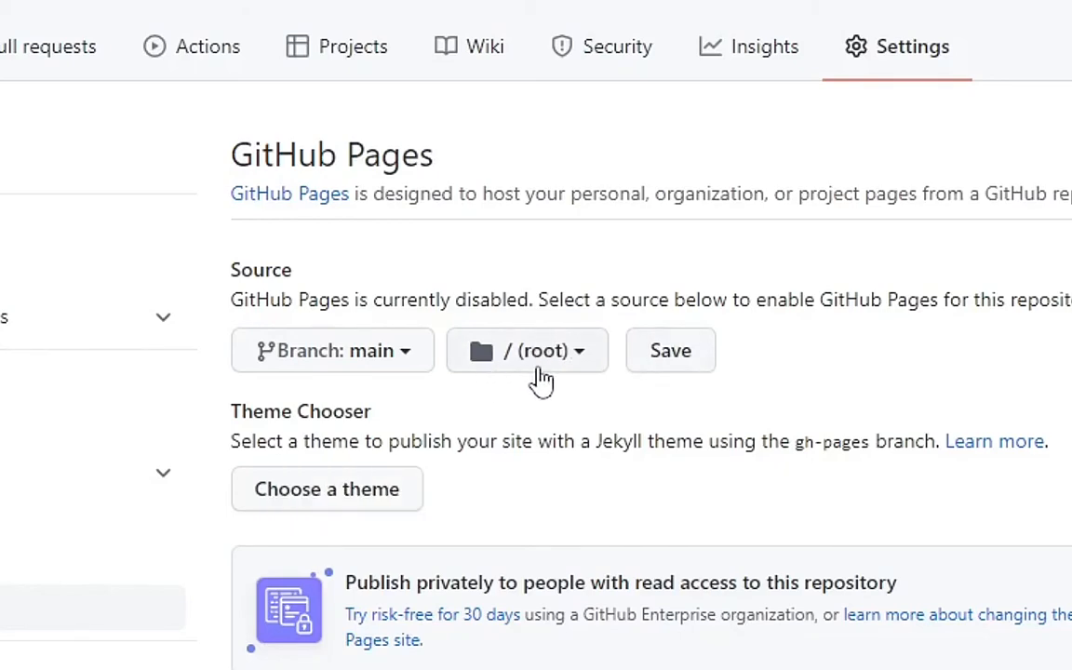
pyautogui.click(671, 353)
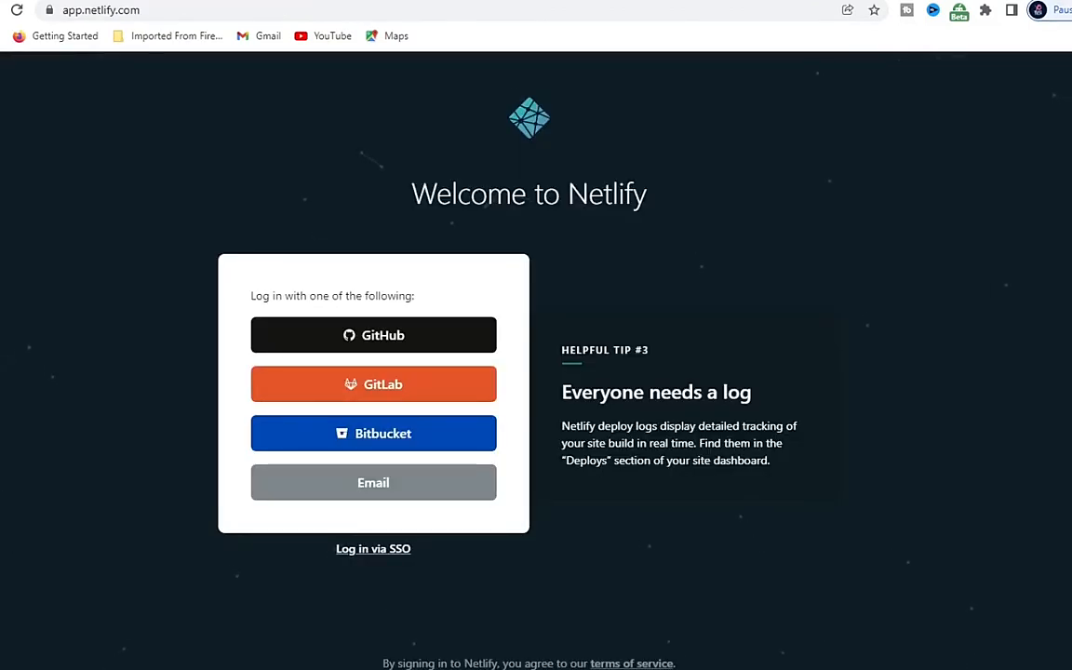
# Switch to Netlify, log in with GitHub, and start importing an existing project with GitHub as the Git provider.
pyautogui.click(373, 340)
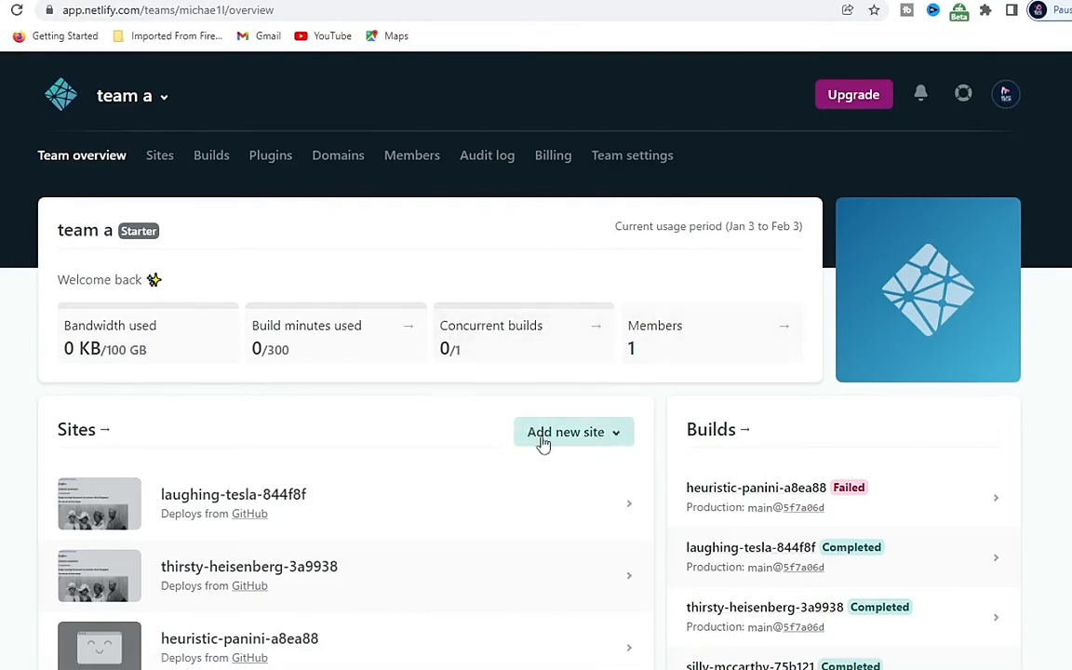
pyautogui.click(613, 439)
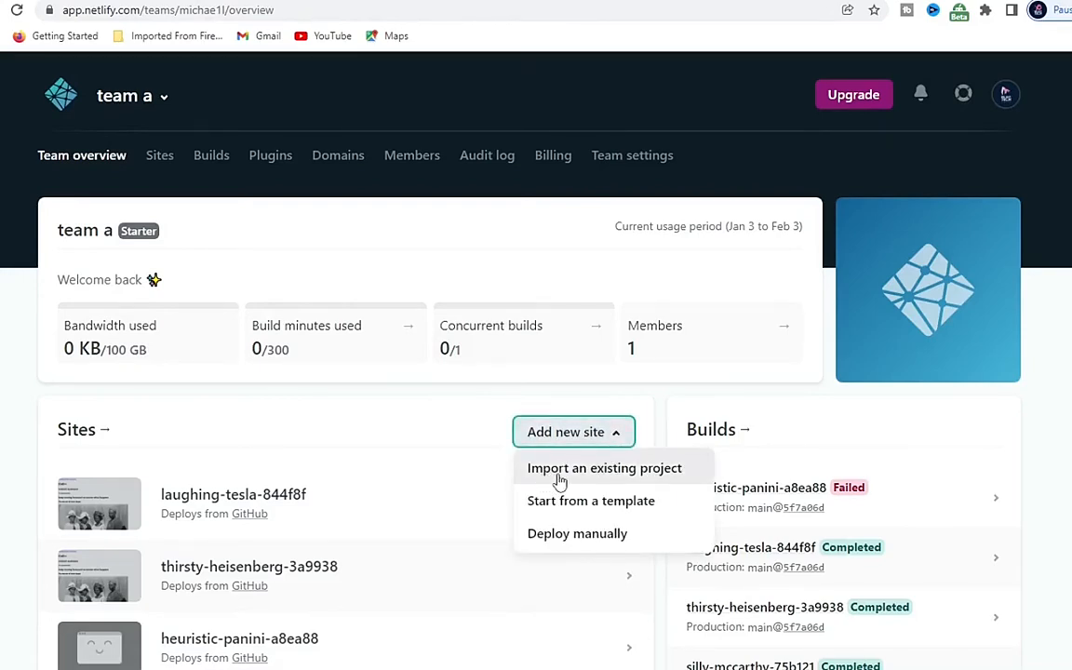
pyautogui.click(614, 470)
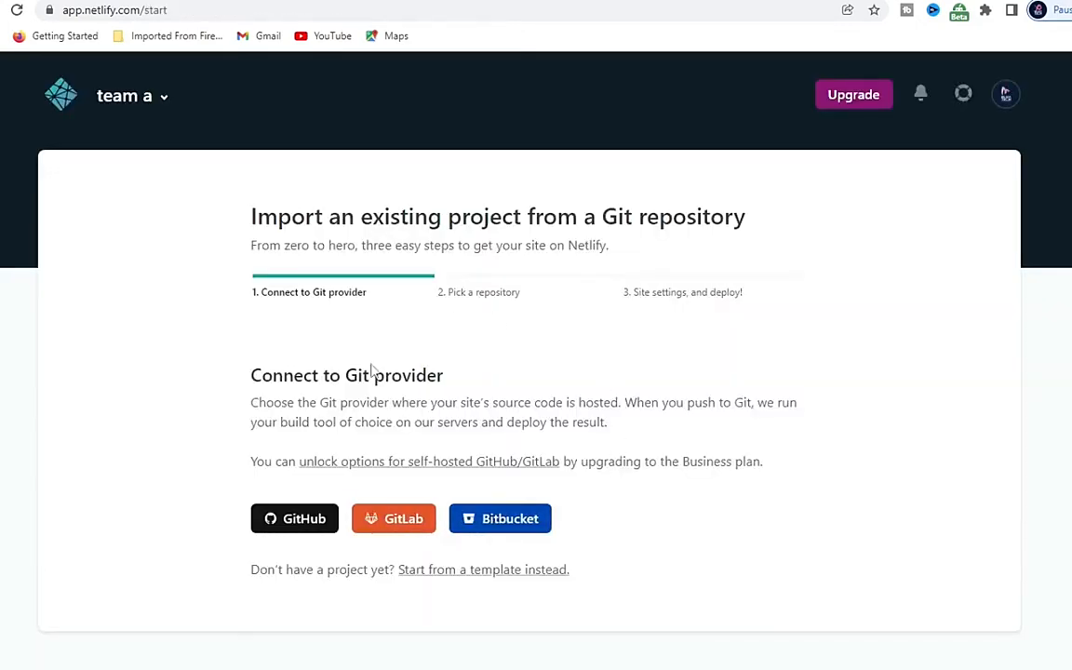
pyautogui.scroll(-2, 340, 425)
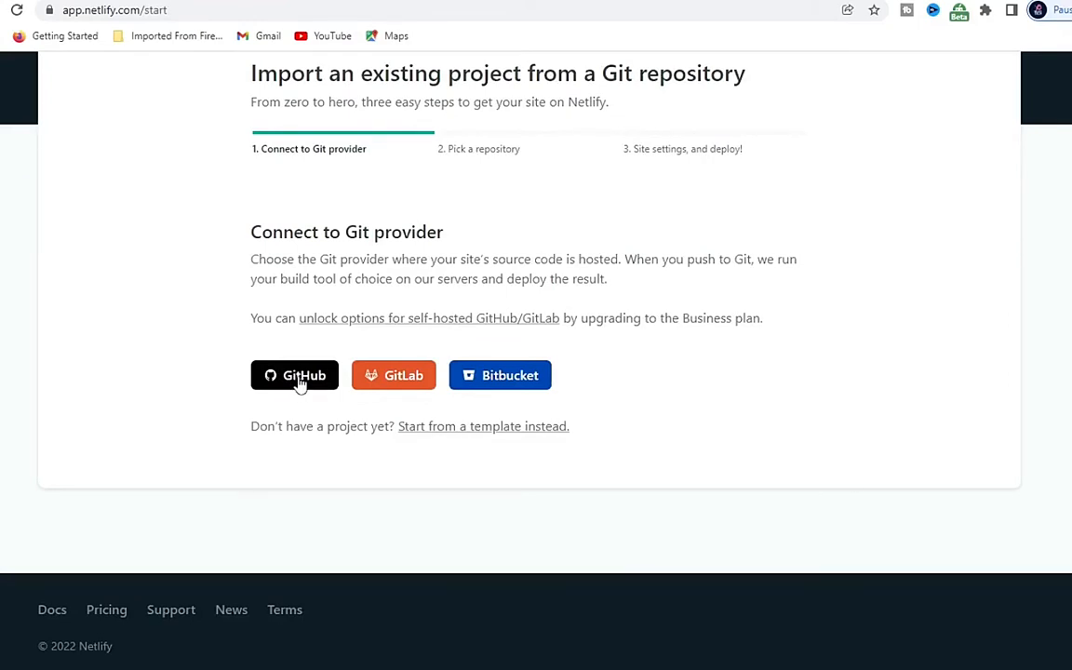
pyautogui.click(301, 381)
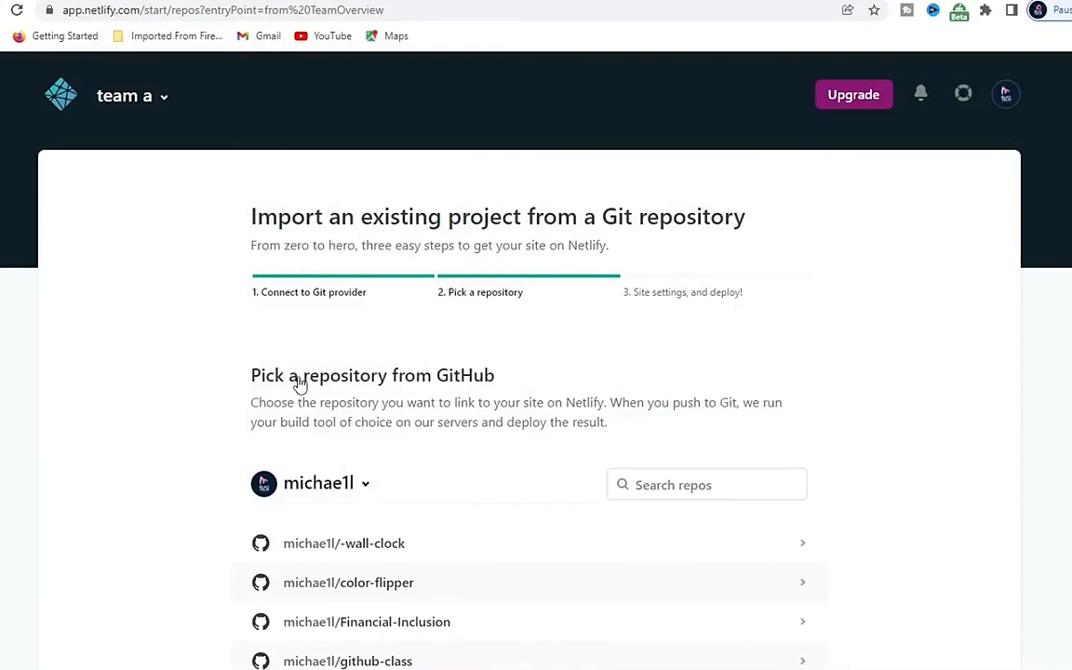
# Pick the tribute repository and deploy its main branch as a new site with the default build settings.
pyautogui.scroll(-3, 365, 375)
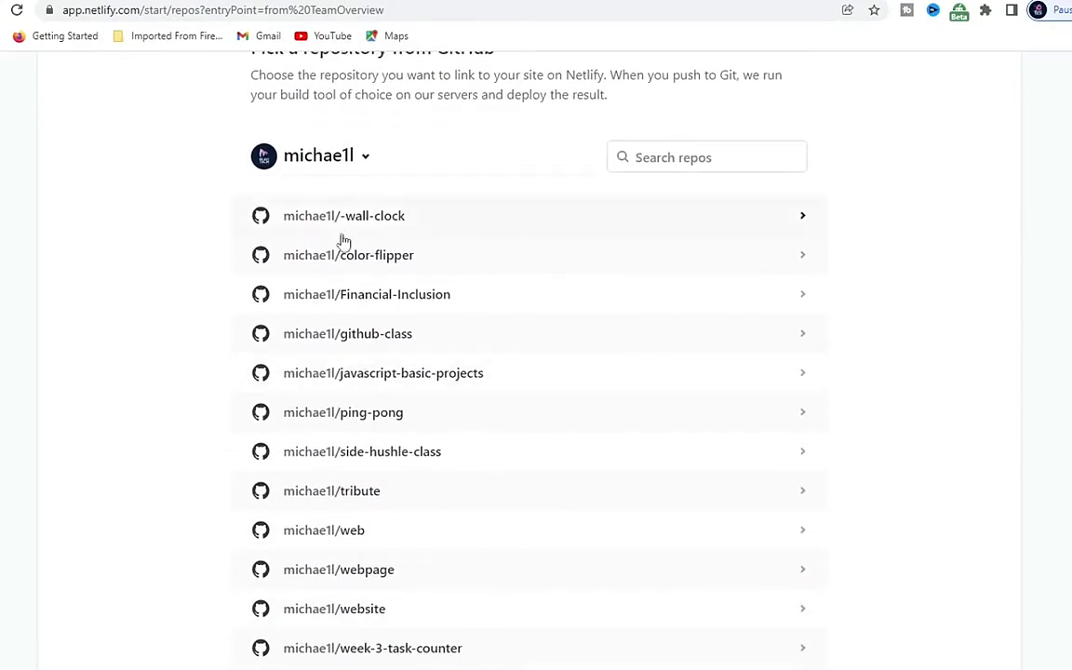
pyautogui.click(340, 500)
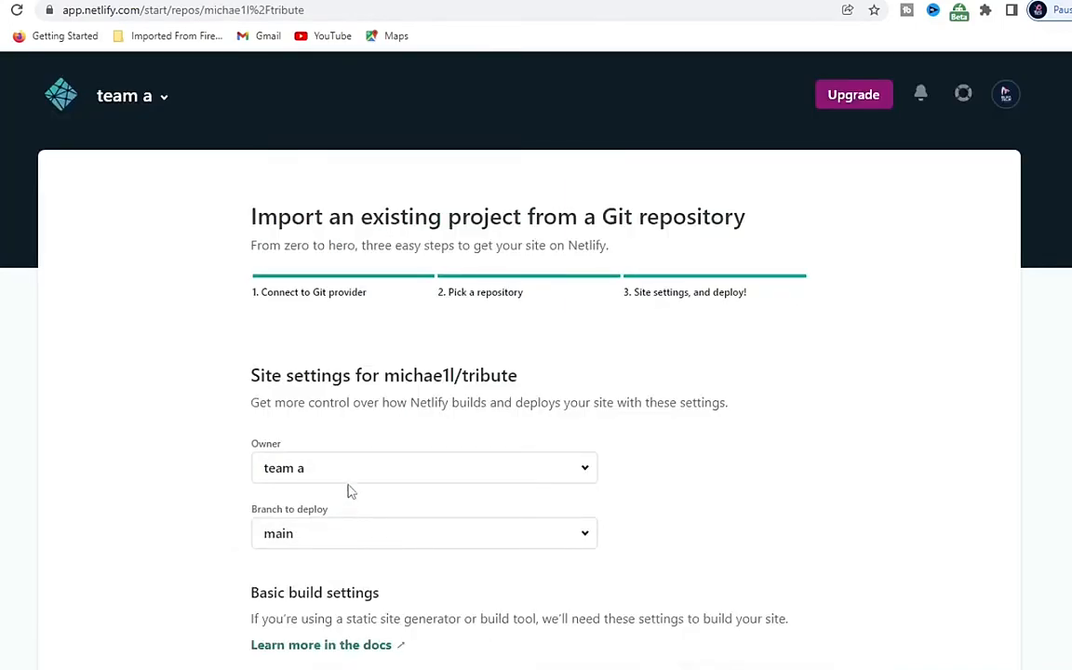
pyautogui.scroll(-3, 349, 490)
pyautogui.scroll(-2, 351, 486)
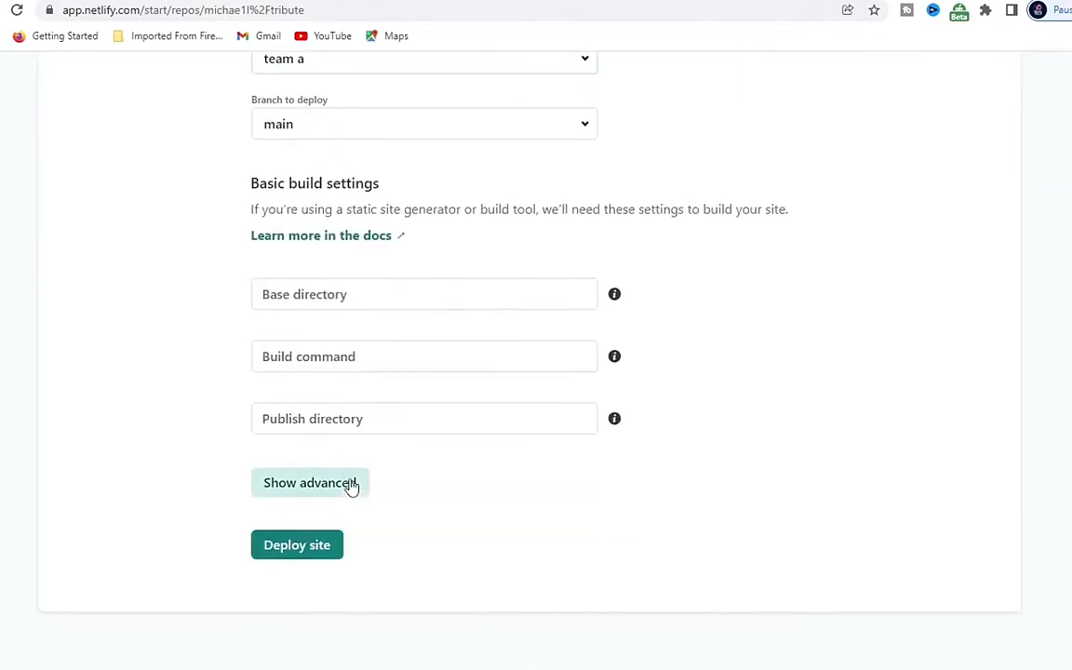
pyautogui.click(290, 547)
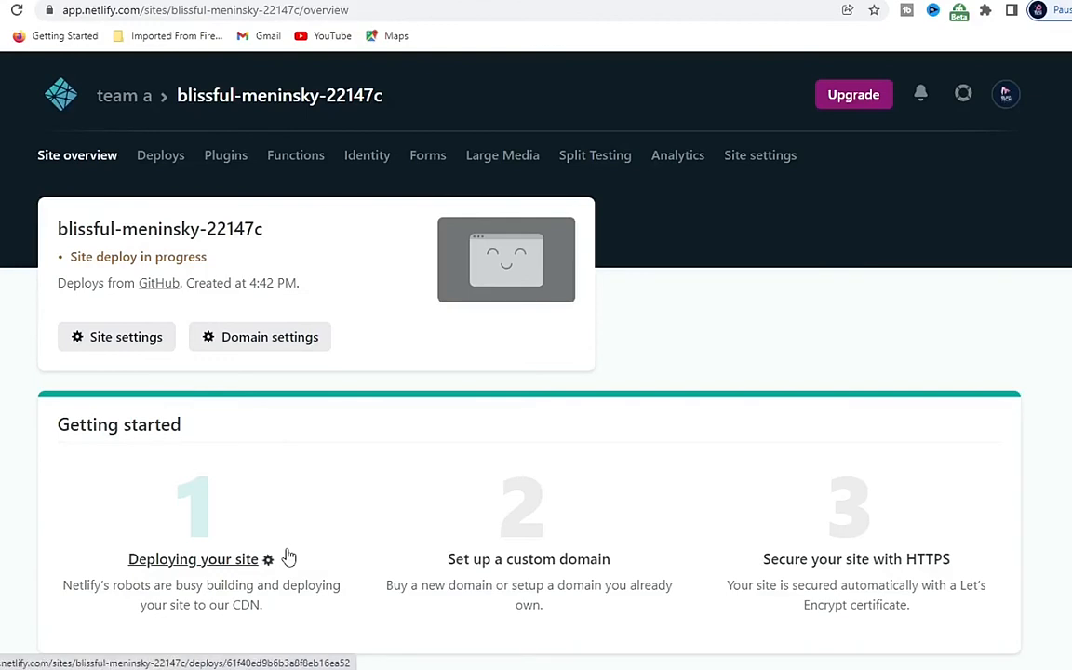
# Switch to the GitHub Pages settings, view the published tribute site, and return to the settings.
pyautogui.scroll(-1, 289, 556)
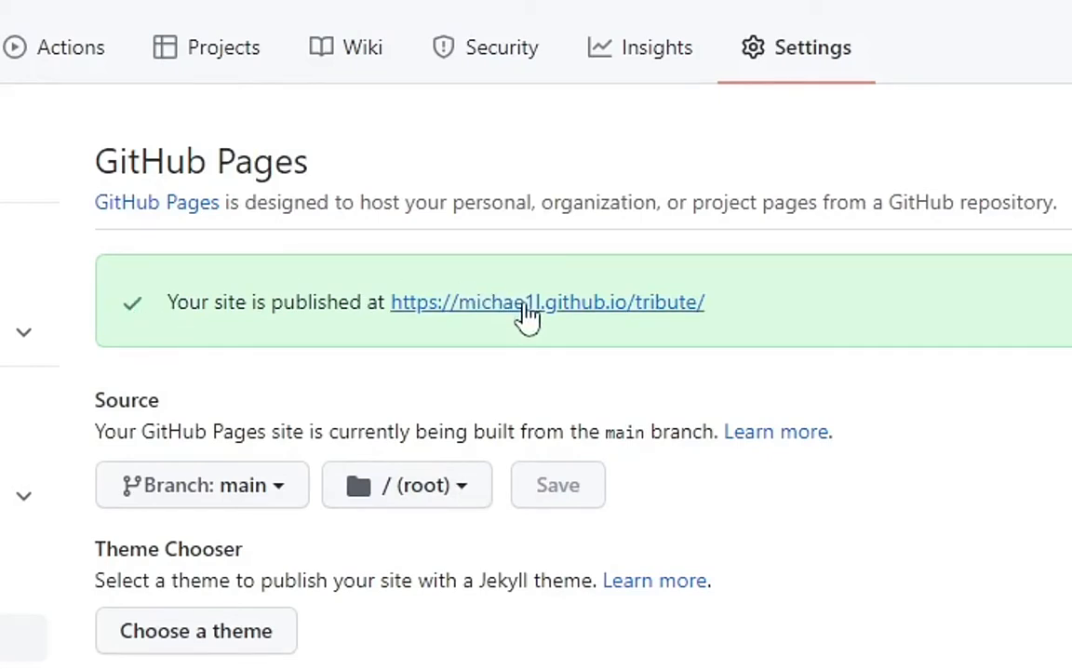
pyautogui.click(527, 313)
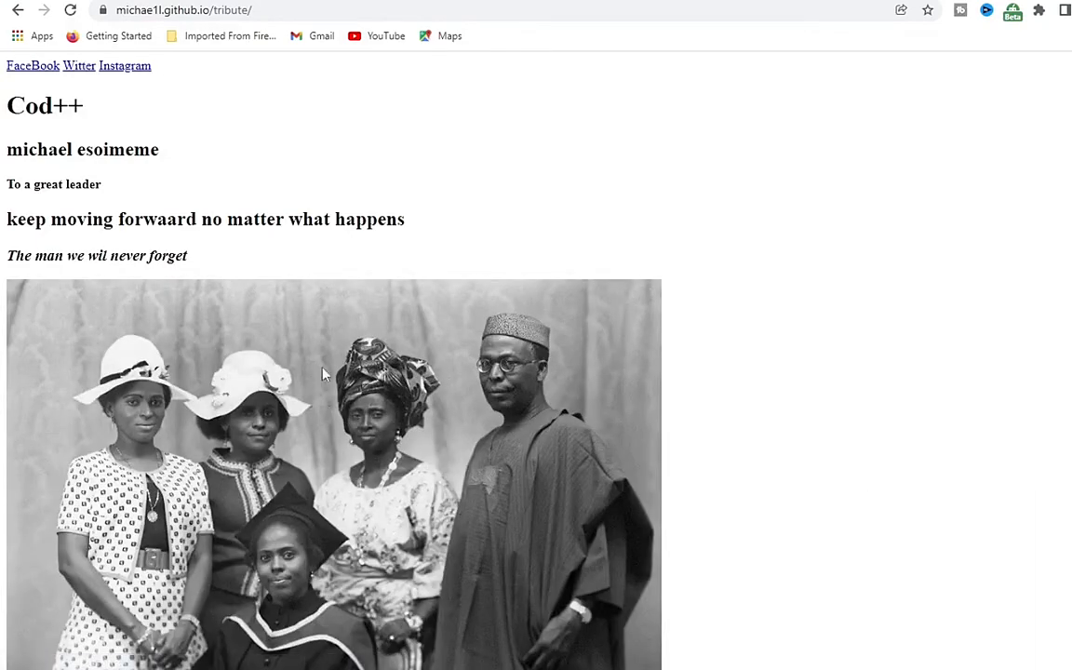
pyautogui.click(17, 12)
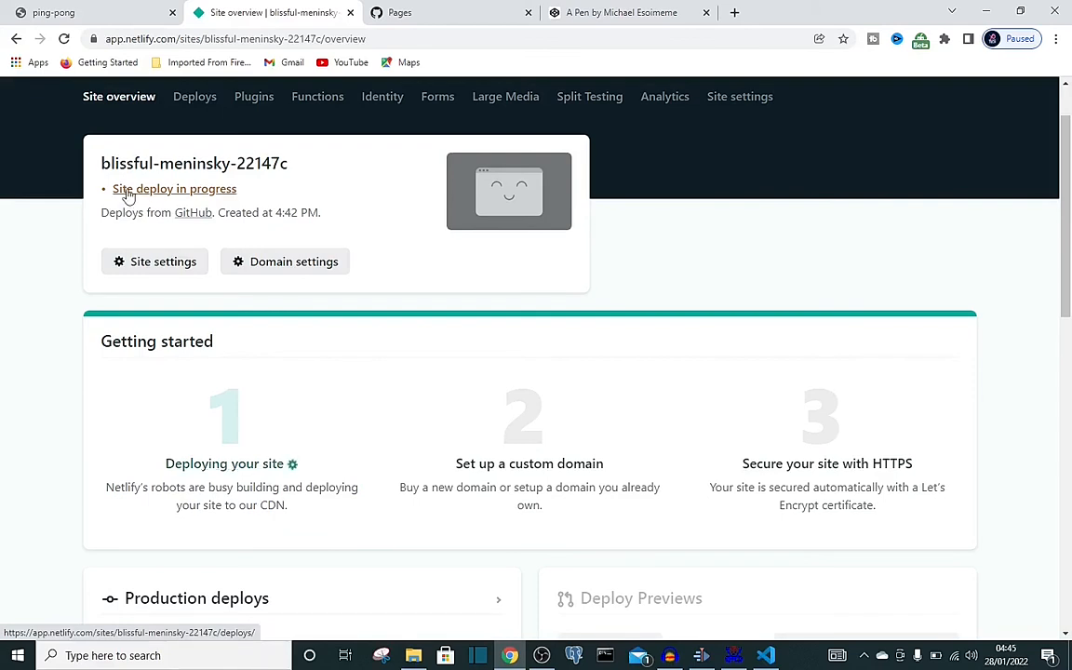
# In Netlify, check the new site's list of deploys and open its deploy settings.
pyautogui.click(215, 191)
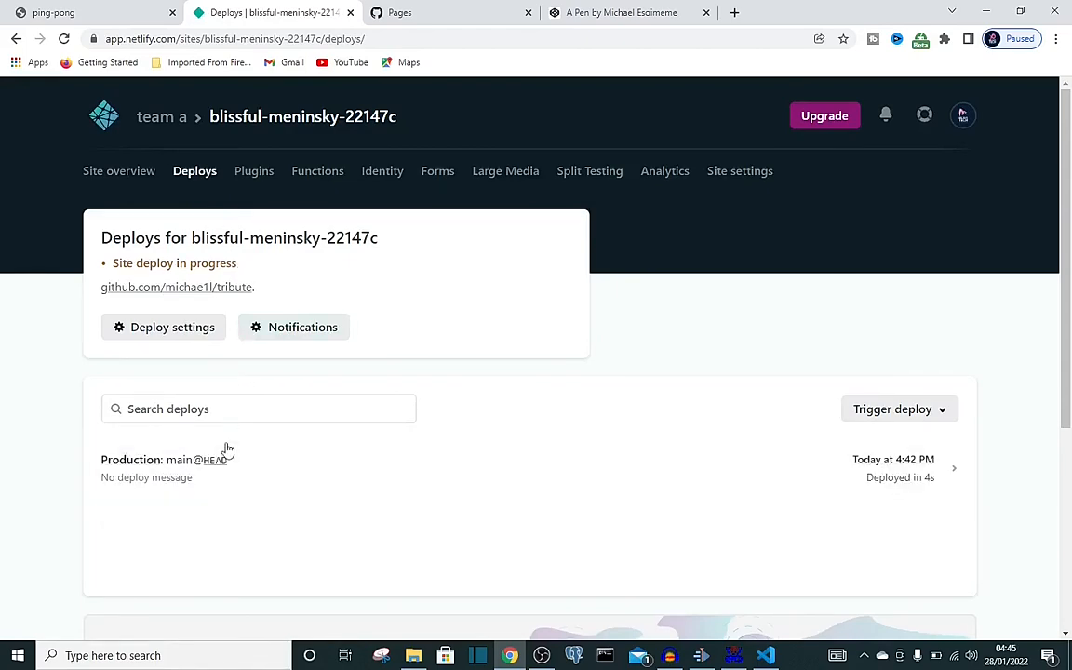
pyautogui.scroll(-5, 299, 474)
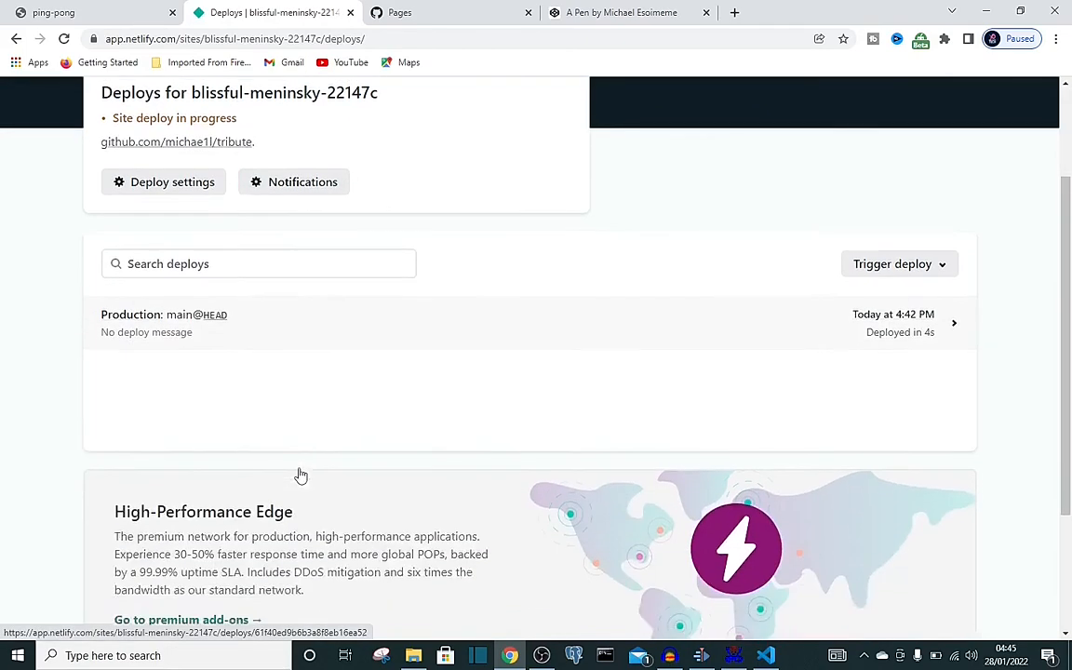
pyautogui.scroll(4, 301, 476)
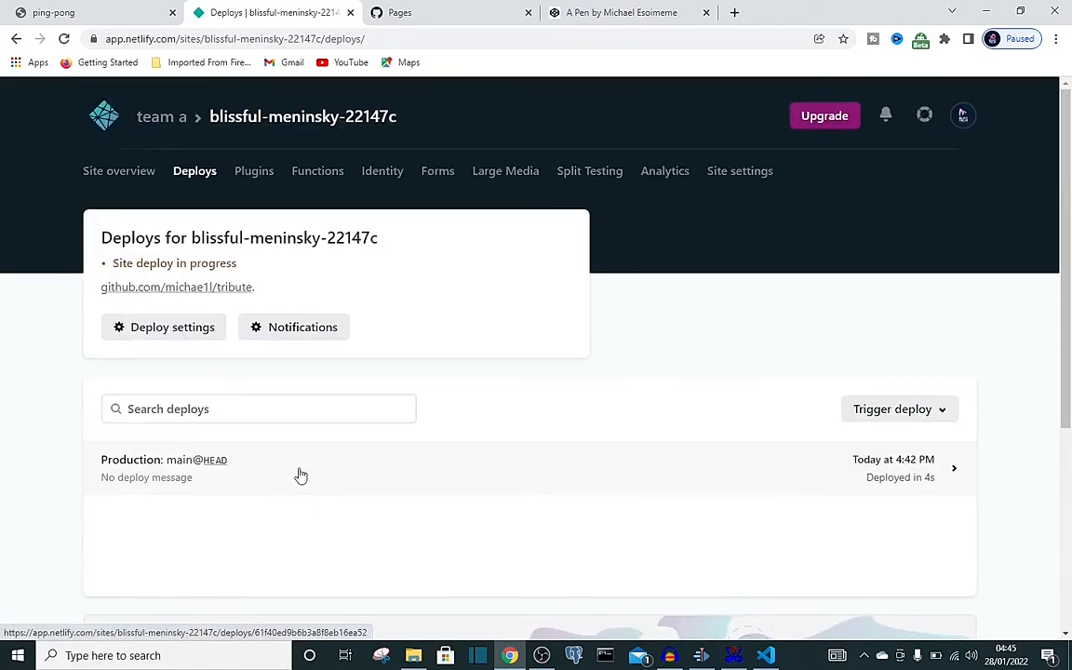
pyautogui.click(181, 331)
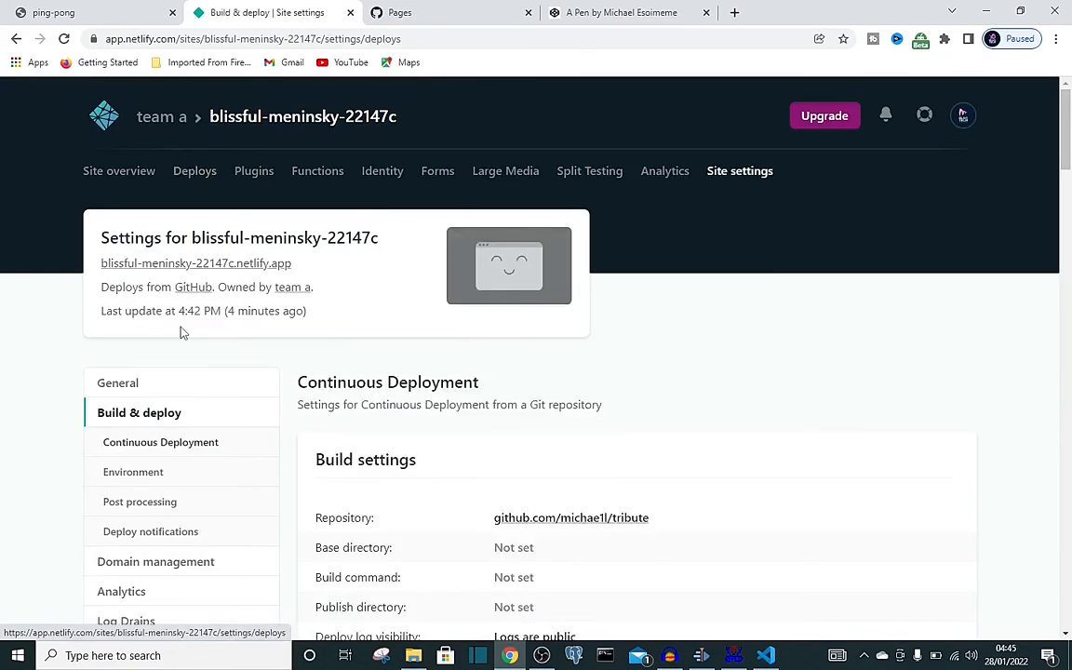
# Review the site's continuous deployment build settings, including the linked repository and the directory and build command options.
pyautogui.scroll(-3, 317, 462)
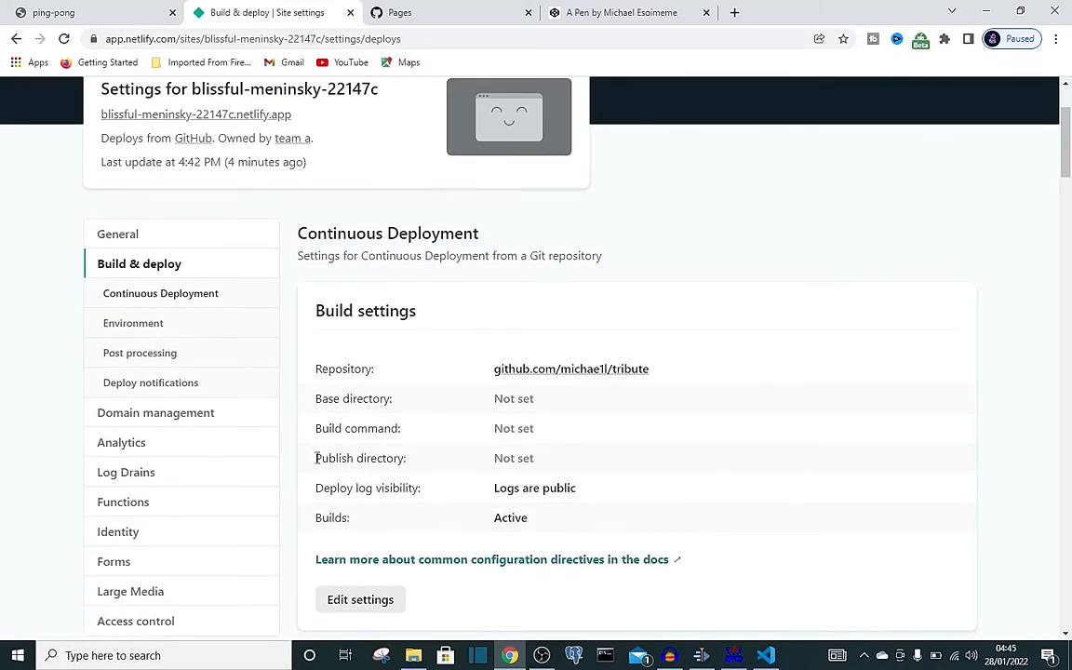
pyautogui.scroll(-3, 317, 457)
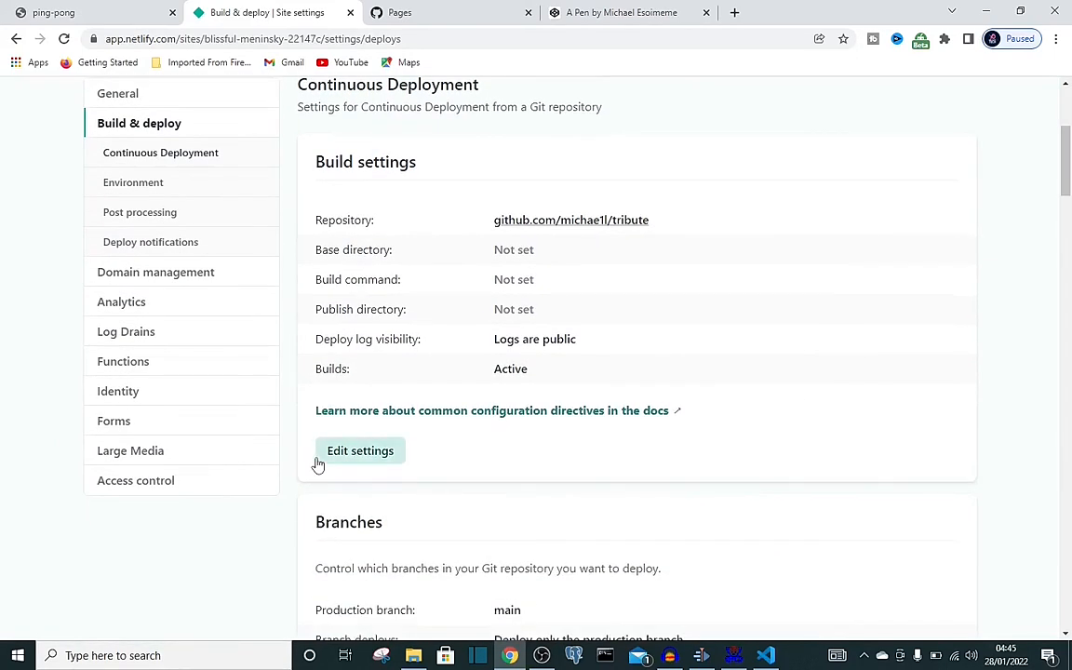
pyautogui.scroll(6, 317, 462)
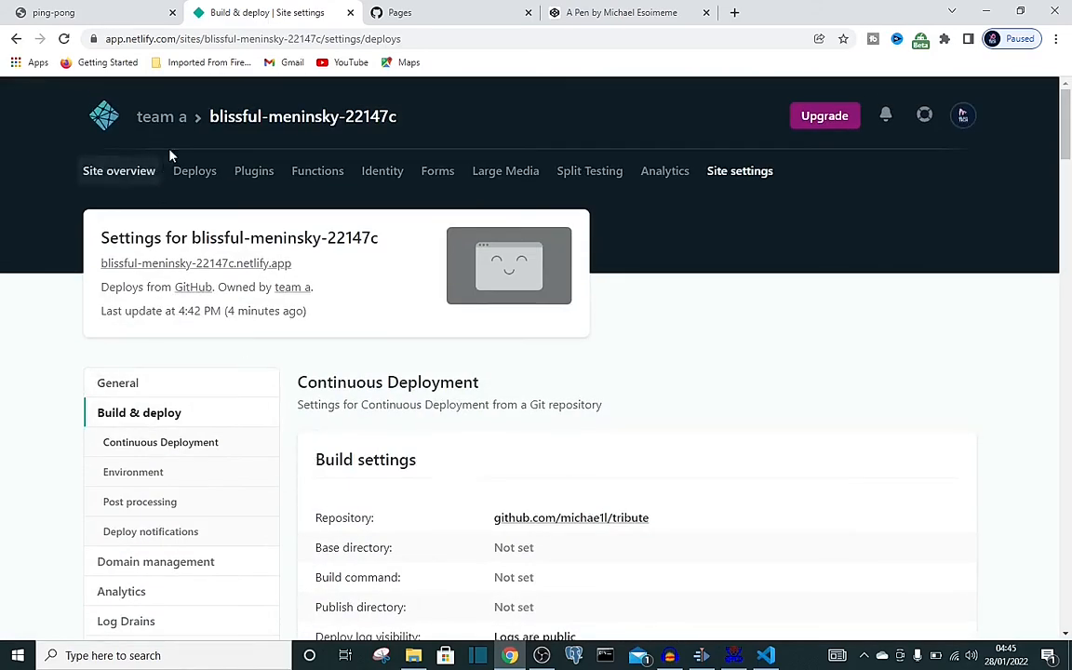
# Go to the team overview, look through the team's sites, and open the blissful-meninsky-22147c site.
pyautogui.click(183, 119)
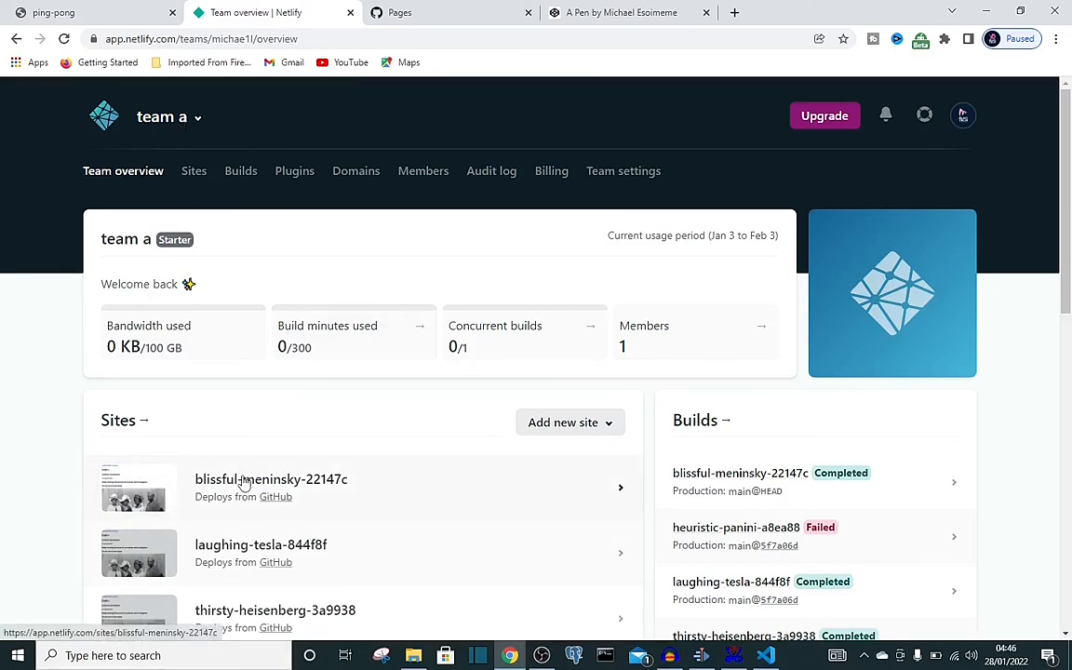
pyautogui.scroll(-4, 244, 482)
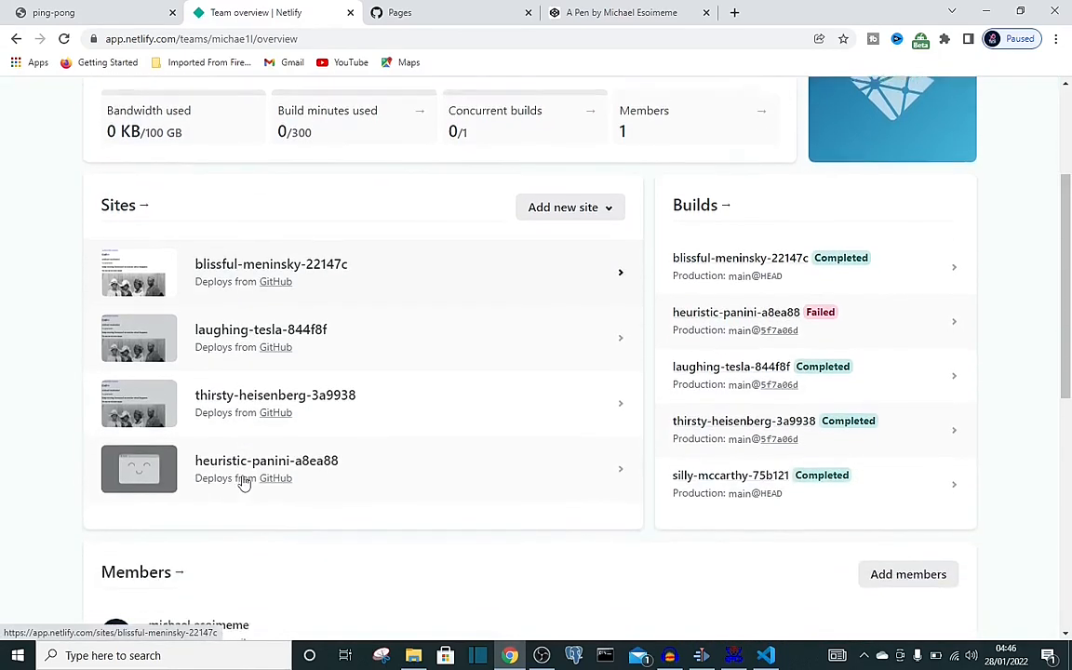
pyautogui.scroll(5, 243, 482)
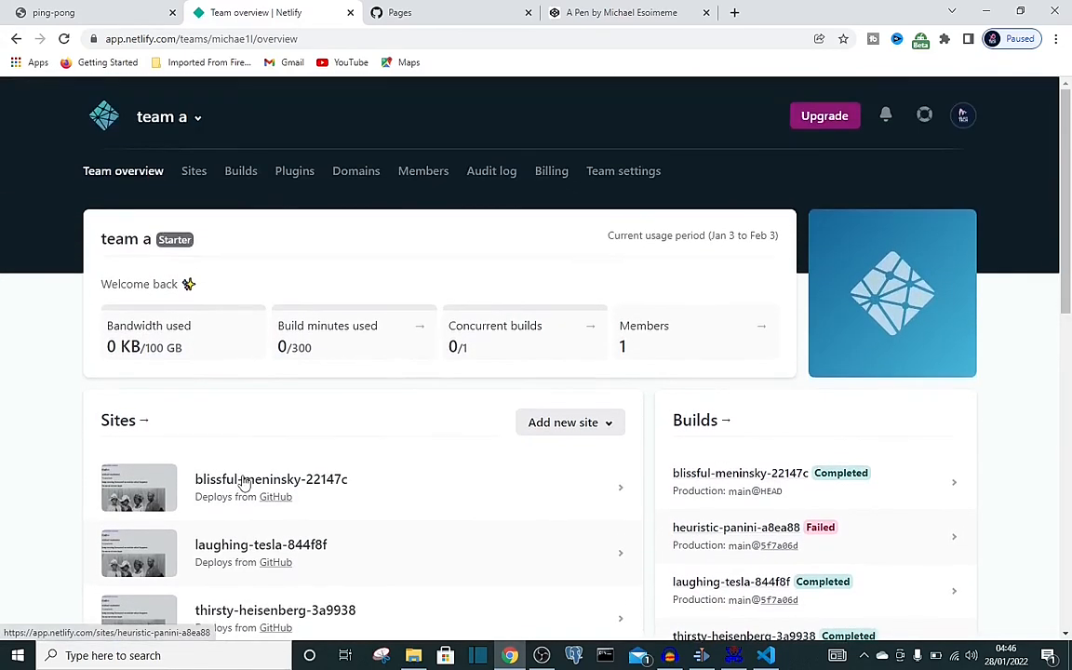
pyautogui.click(242, 485)
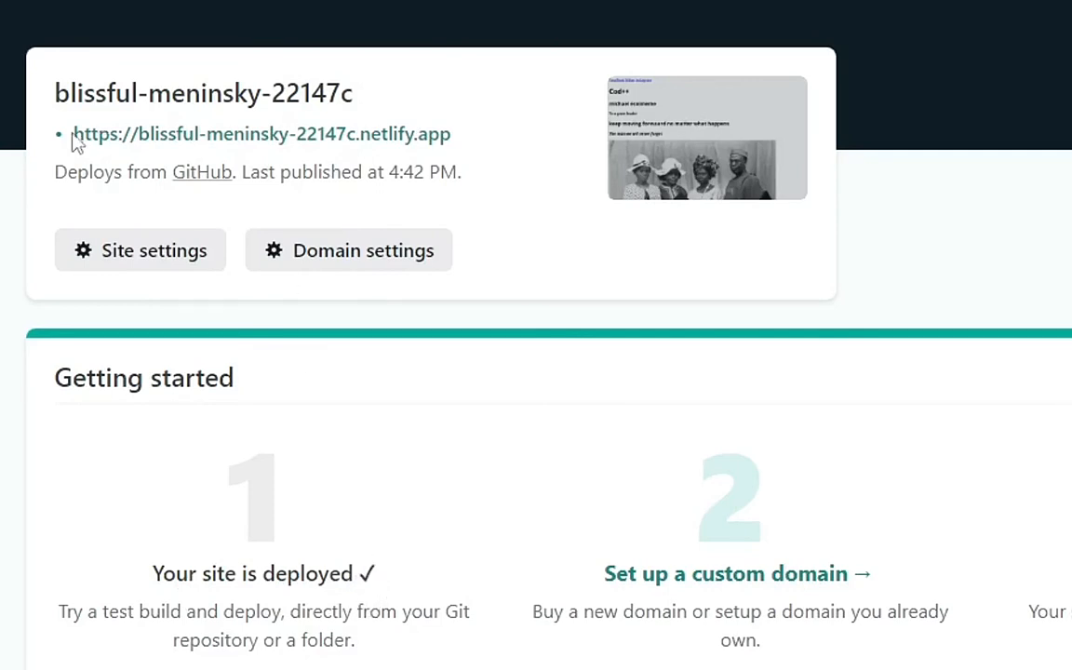
# View the live page at blissful-meninsky-22147c.netlify.app, return to the site overview, and examine its link options and production deploys.
pyautogui.click(307, 139)
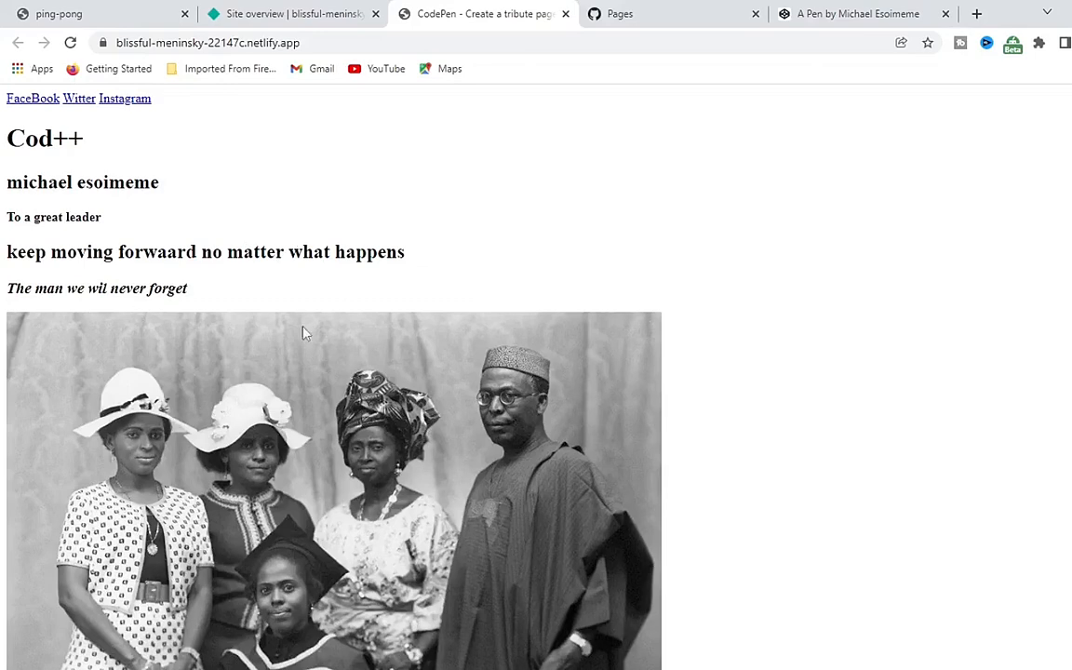
pyautogui.click(306, 13)
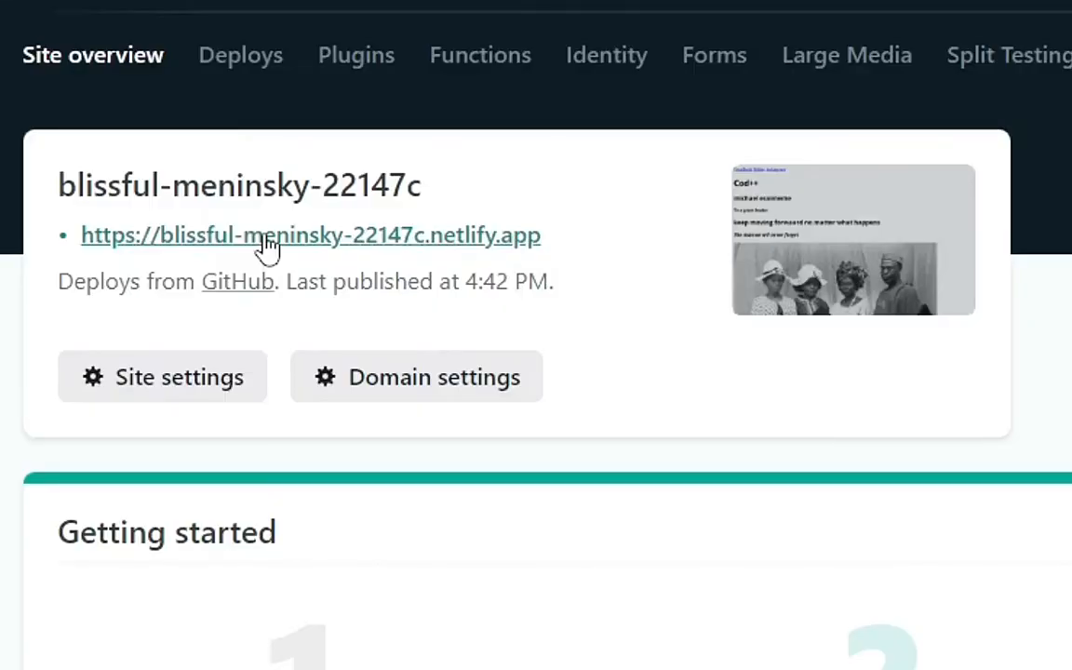
pyautogui.rightClick(269, 244)
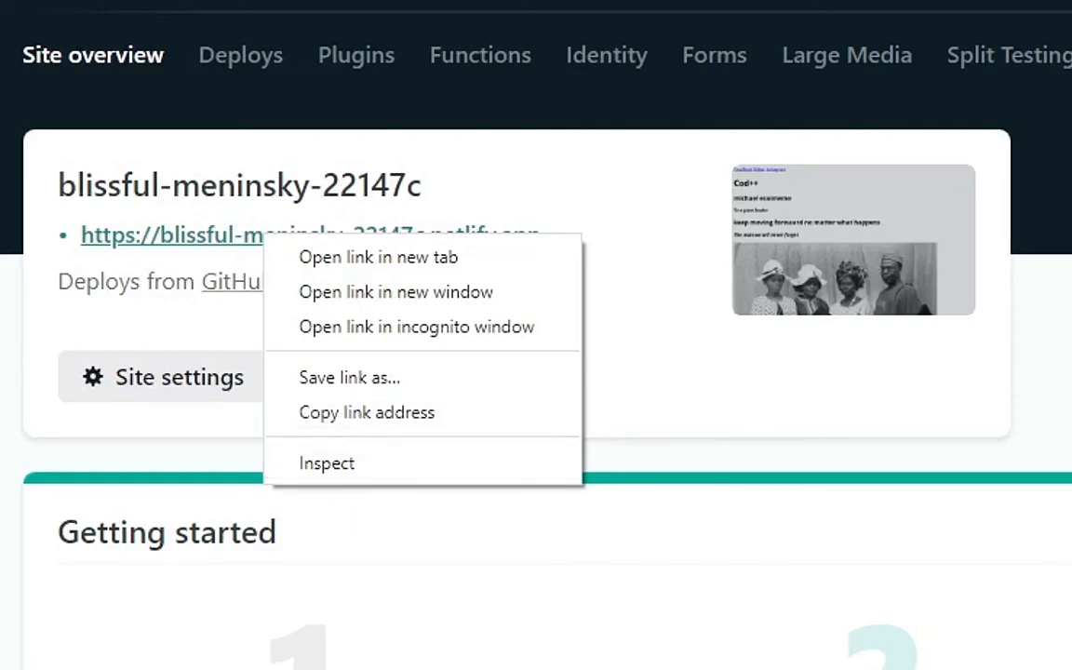
pyautogui.click(853, 398)
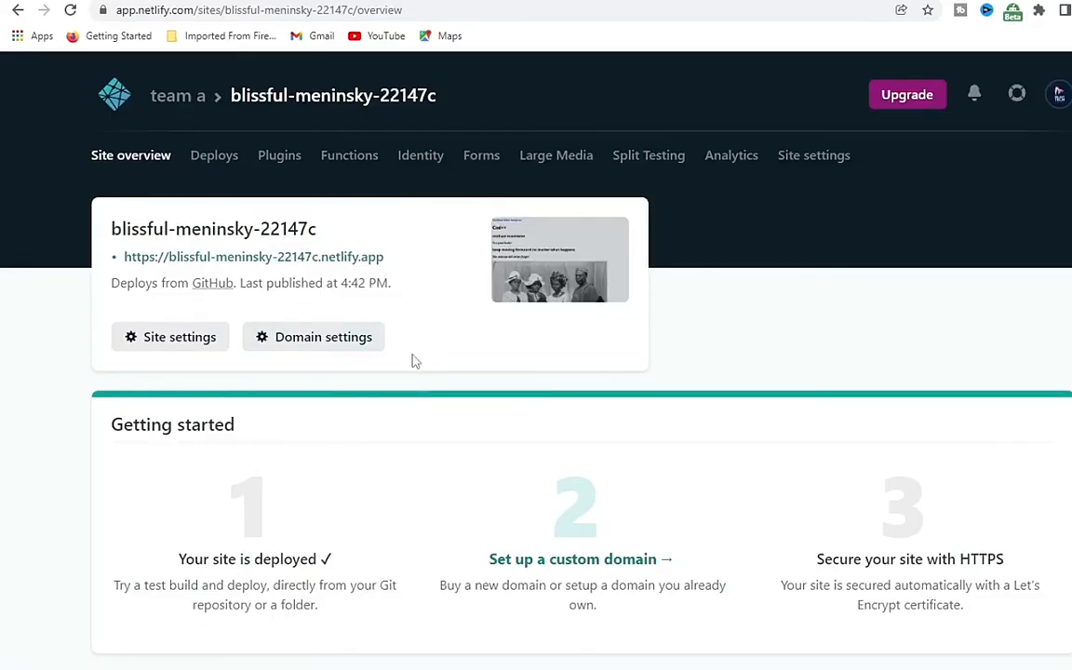
pyautogui.scroll(-5, 424, 471)
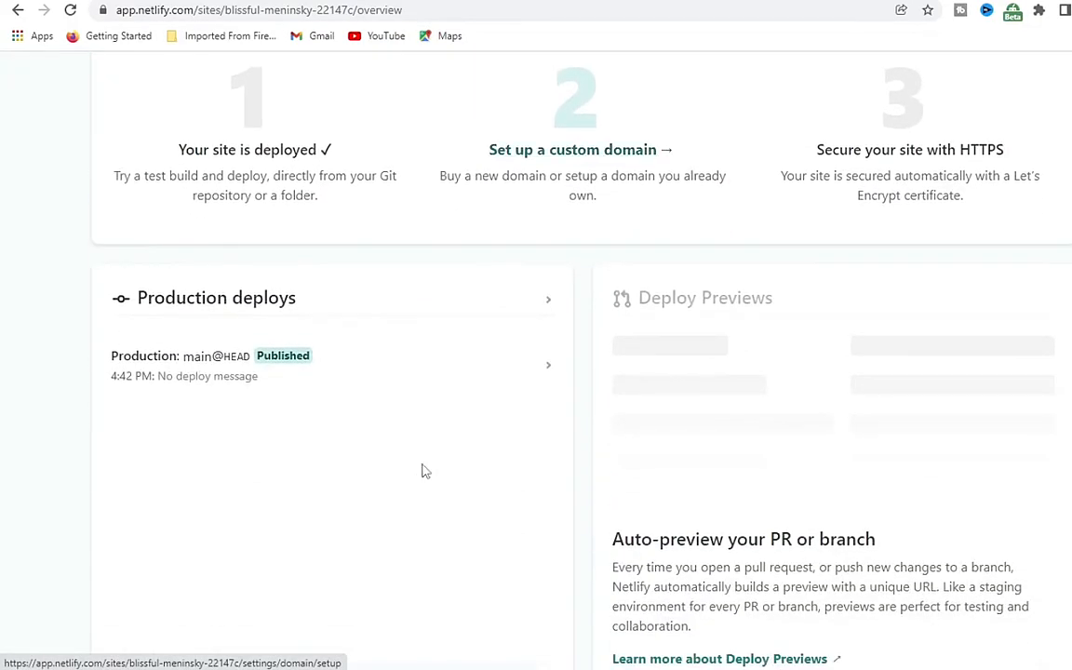